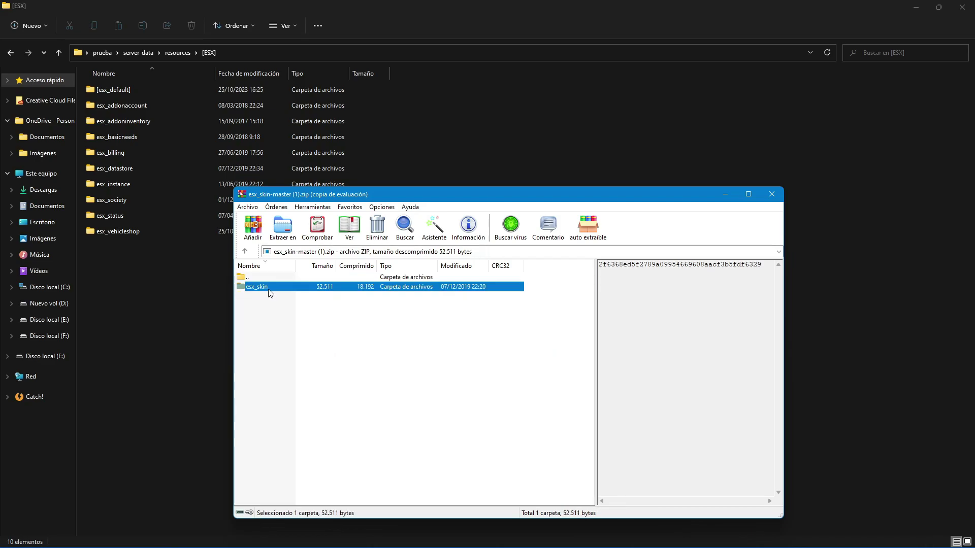
- Extract the esx_skin folder from the esx_skin-master archive into the [ESX] resources folder
drag(131, 276, 130, 276)
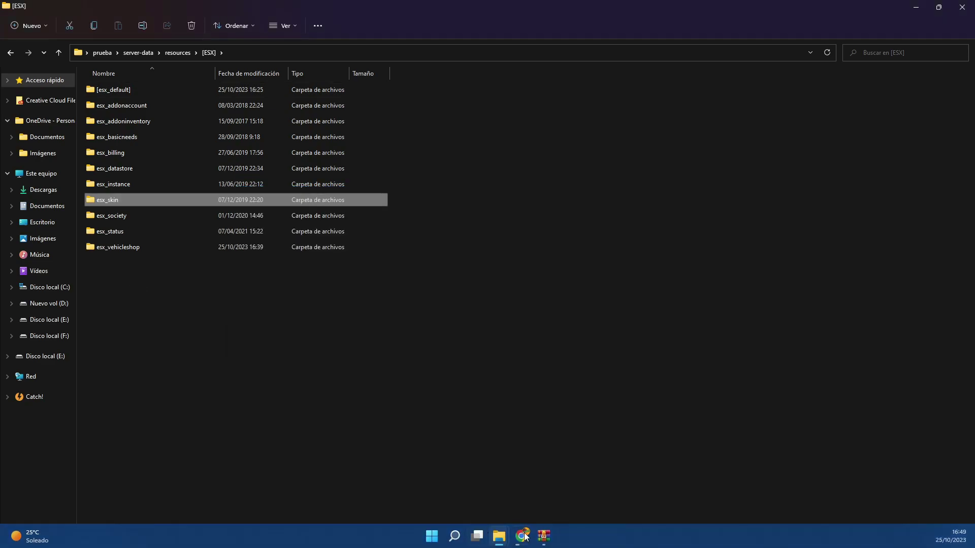
mouse_move(544, 536)
click(588, 446)
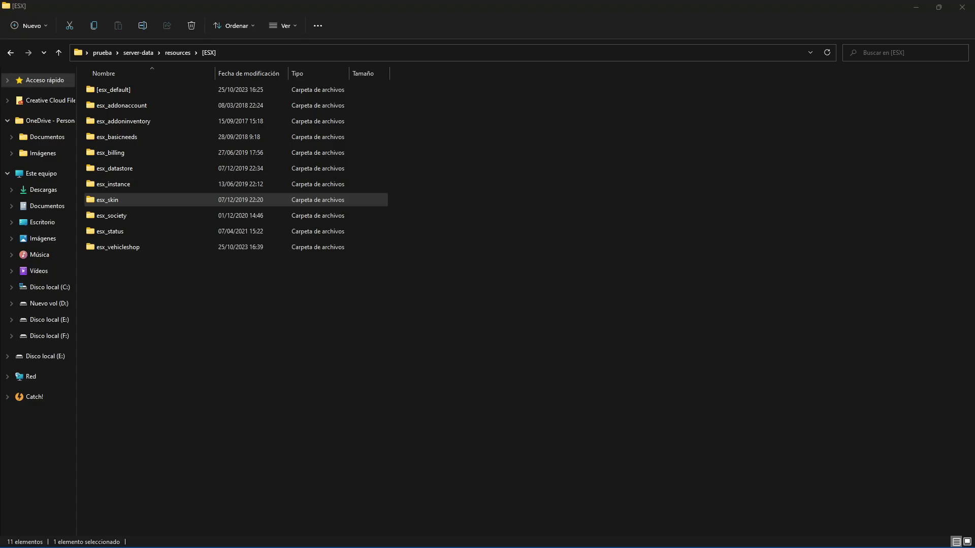
- Extract the esx_identity folder from esx_identity.rar into the [ESX] folder and close the archive
drag(1, 244, 270, 206)
double_click(198, 299)
double_click(195, 289)
drag(198, 301, 476, 156)
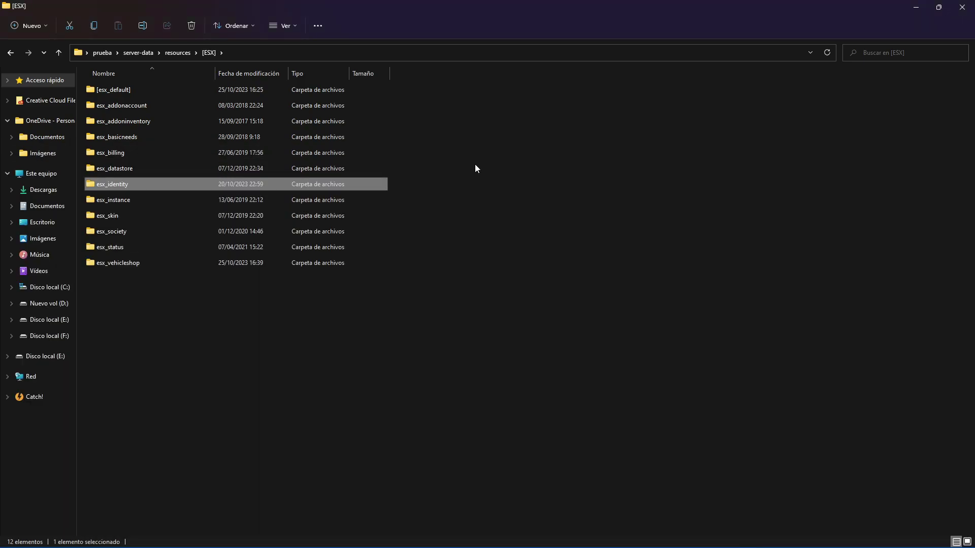
click(551, 534)
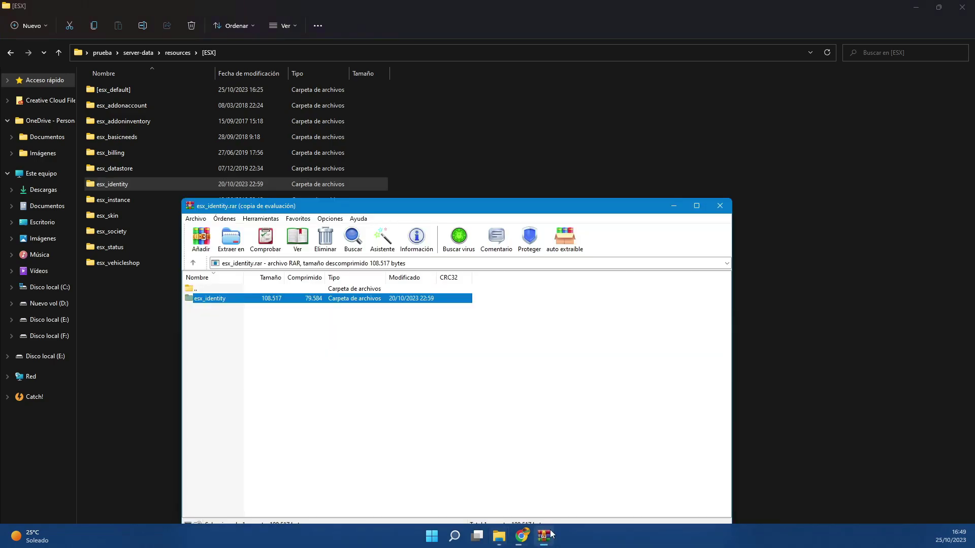
click(720, 206)
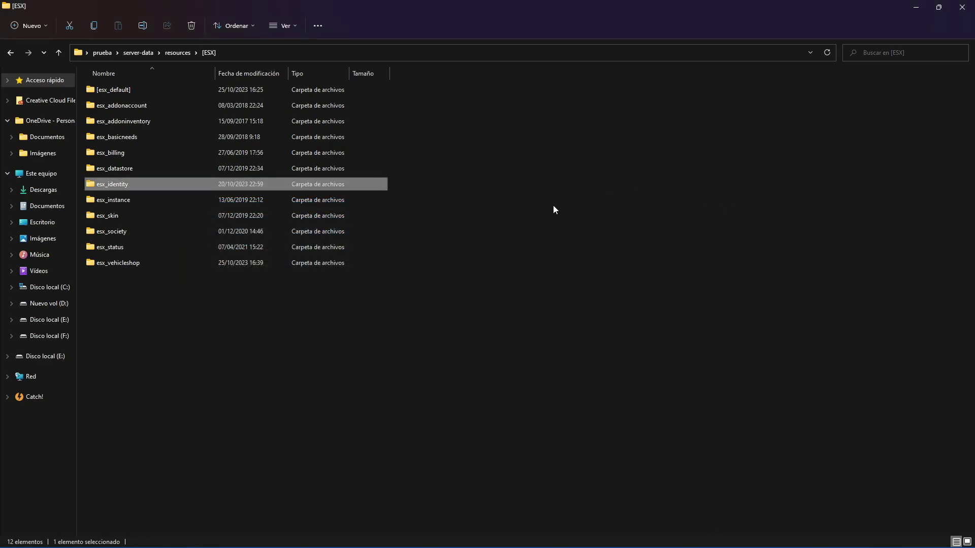
- Load esx_identity.sql from the esx_identity folder into the HeidiSQL query editor, accepting the line-break conversion
double_click(306, 184)
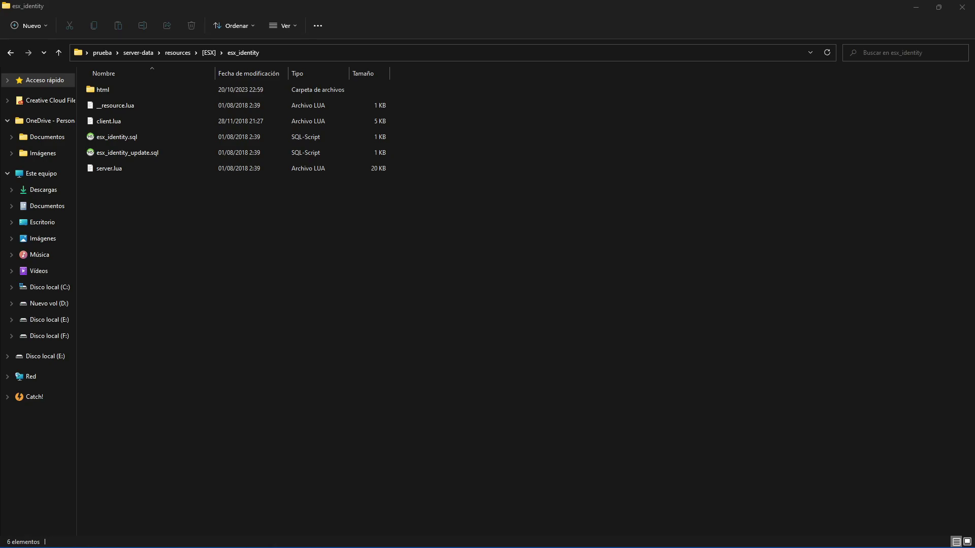
drag(0, 262, 40, 266)
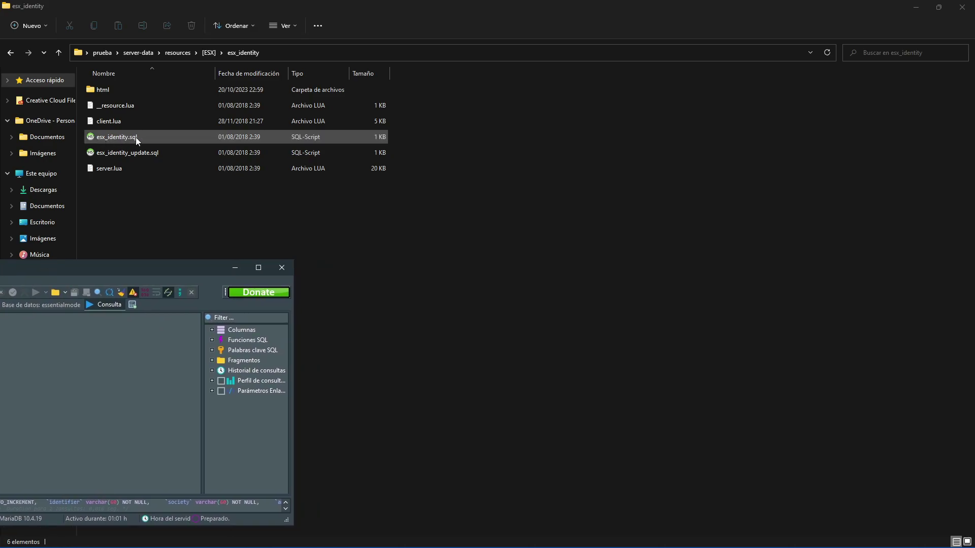
click(138, 140)
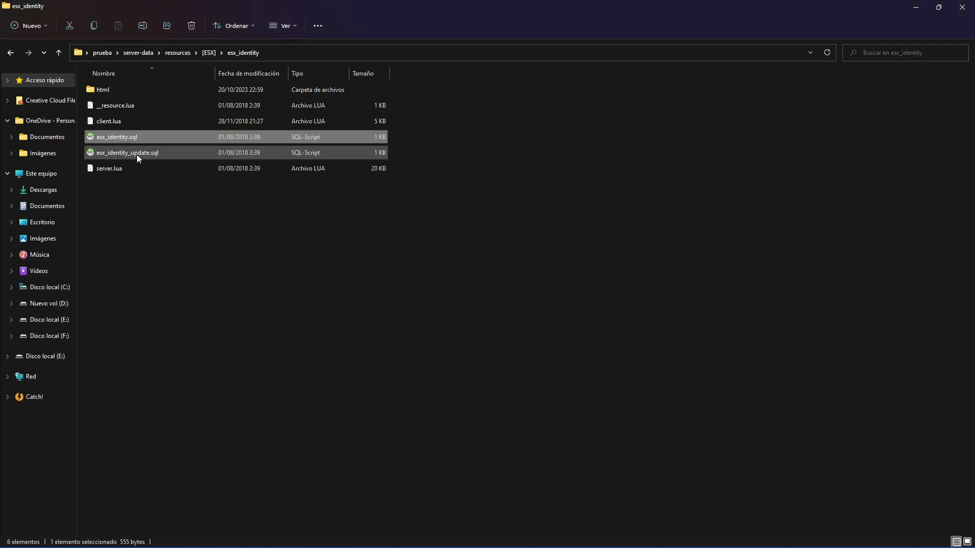
double_click(114, 138)
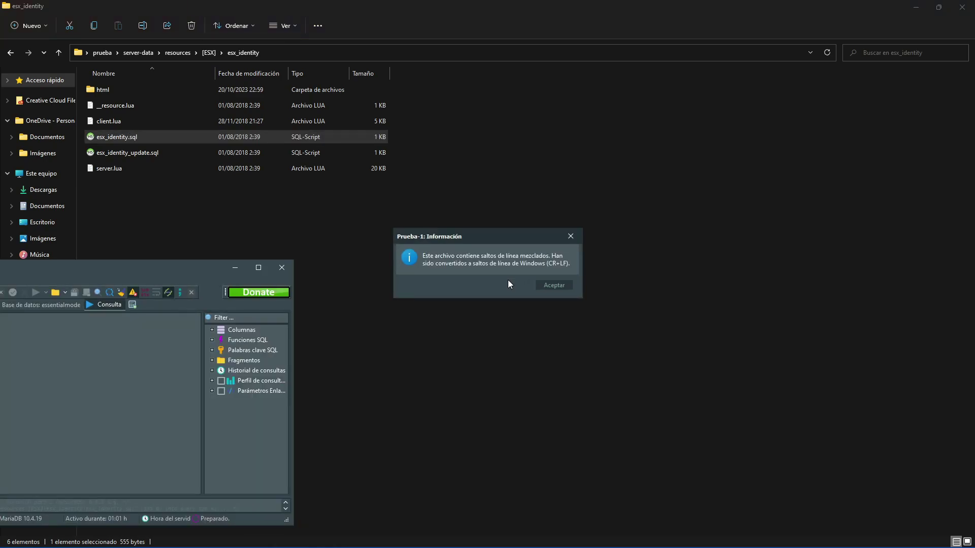
key(Return)
double_click(175, 274)
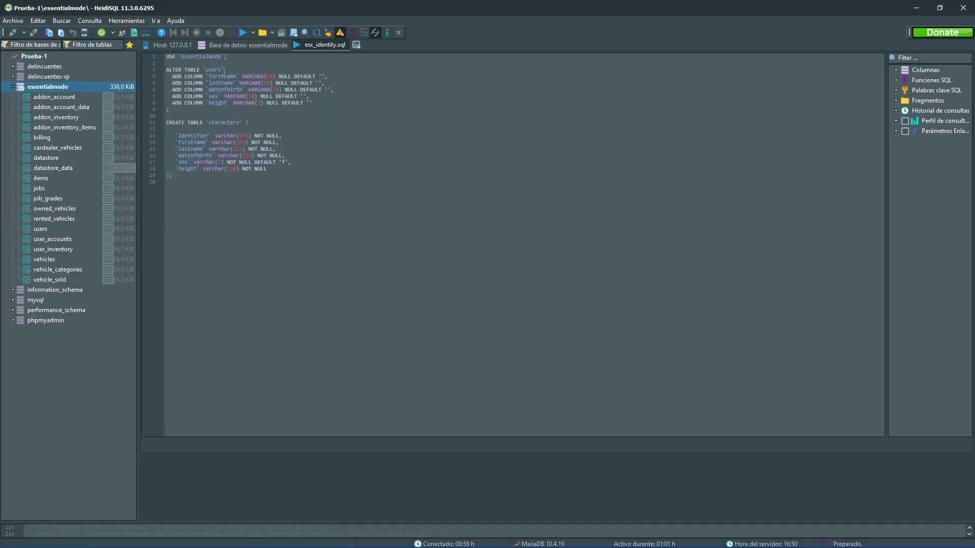
- Run the esx_identity.sql script on the essentialmode database and clear the query editor
click(205, 58)
click(221, 128)
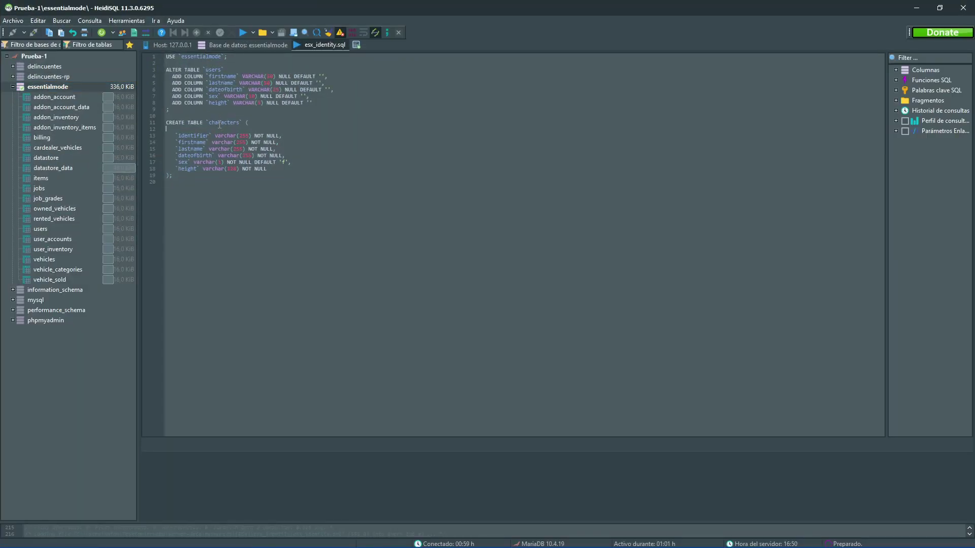
click(239, 31)
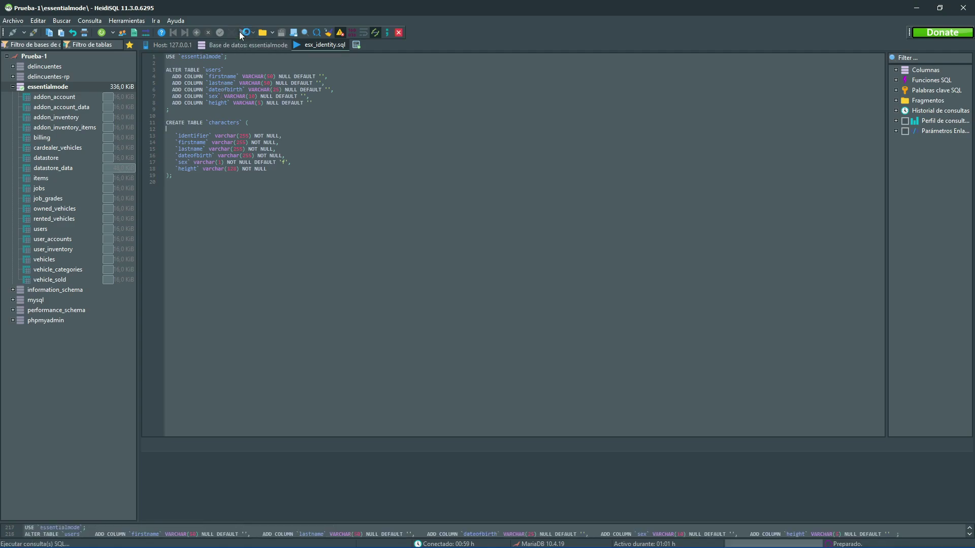
key(ctrl+a)
key(BackSpace)
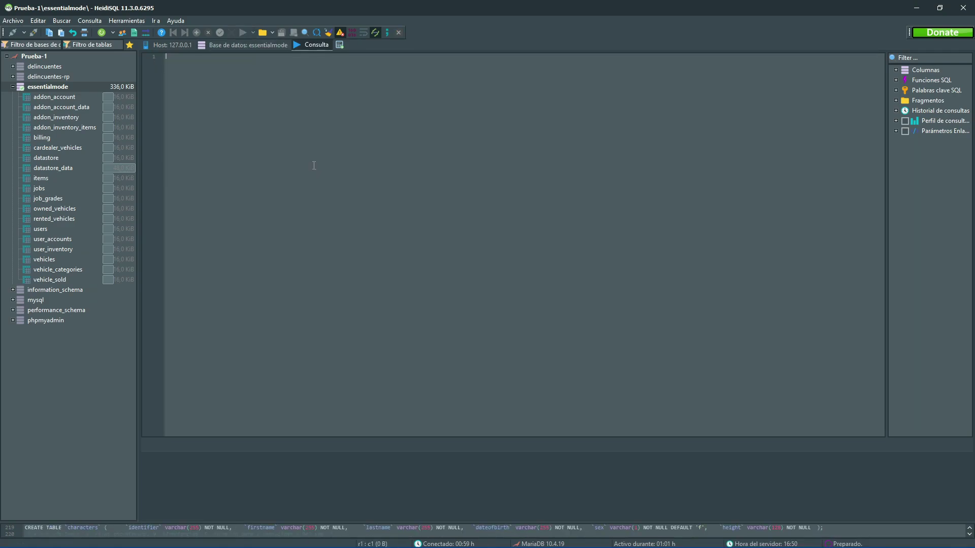
- Leave HeidiSQL and return to the [ESX] folder in File Explorer
click(916, 8)
click(119, 212)
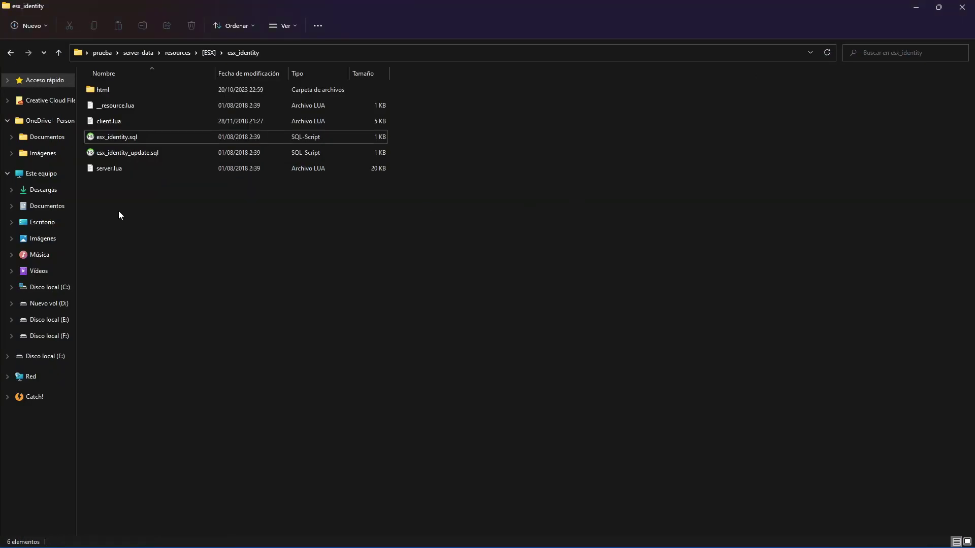
click(207, 53)
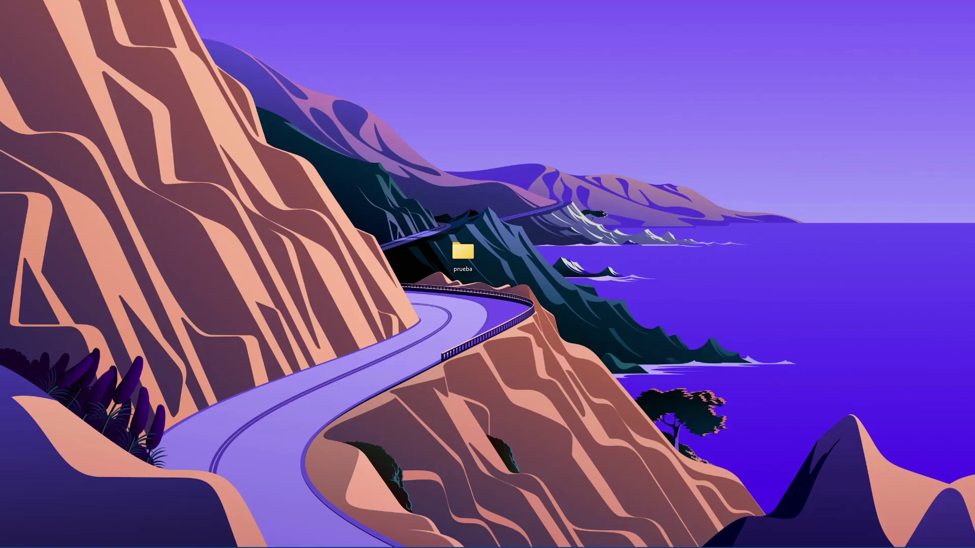
key(super+d)
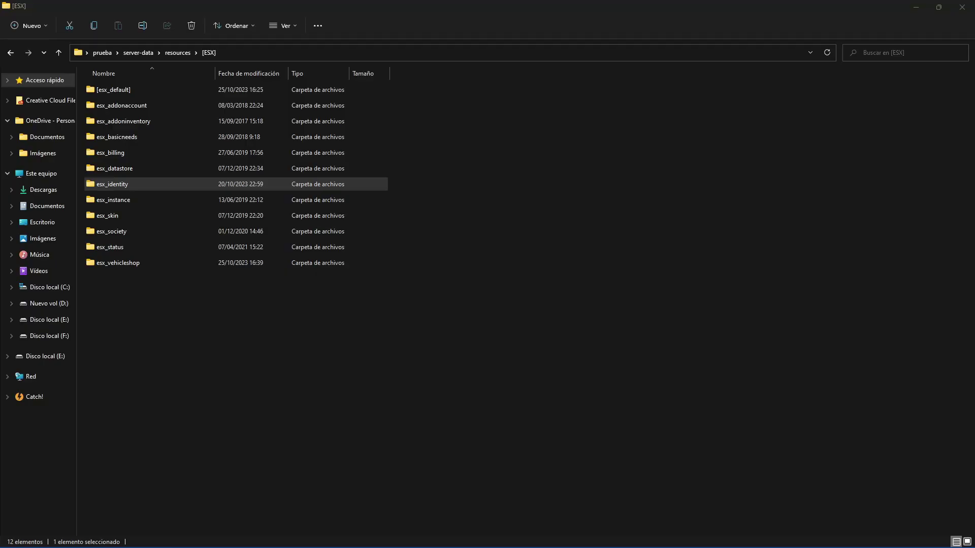
- Rename the folder inside the esx_jobcentre-main.zip archive to esx_jobcentre
drag(0, 231, 404, 203)
click(361, 296)
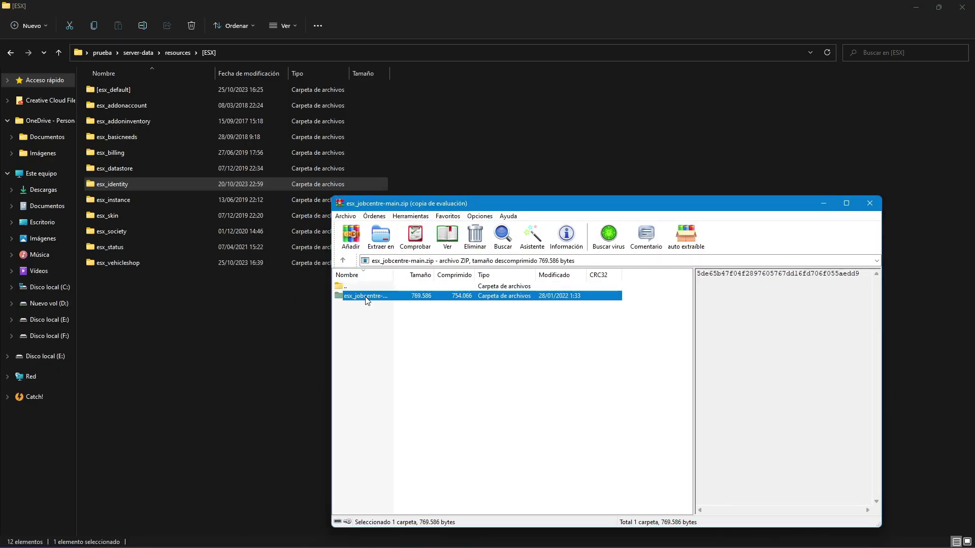
key(F2)
key(BackSpace)
key(BackSpace)
key(BackSpace)
key(BackSpace)
key(BackSpace)
key(Return)
- Extract the esx_jobcentre folder from its archive into the [ESX] folder and close the archive
mouse_move(430, 330)
mouse_down()
mouse_move(384, 306)
mouse_move(539, 142)
mouse_up()
double_click(372, 296)
double_click(368, 286)
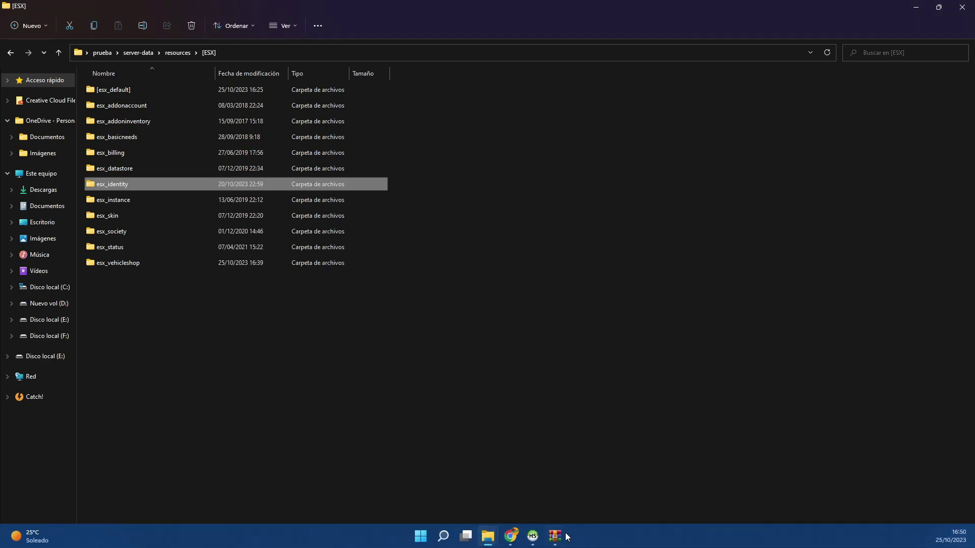
mouse_move(563, 536)
click(554, 483)
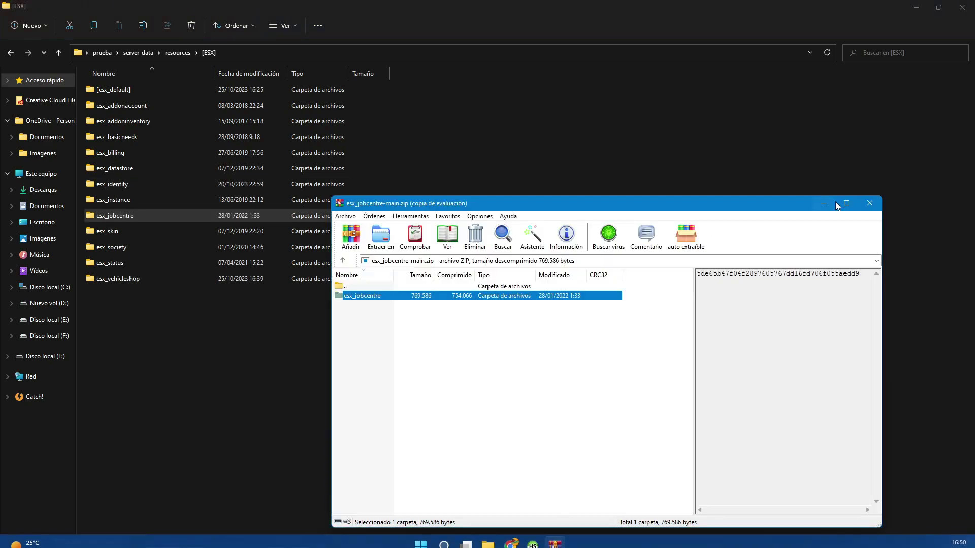
click(872, 204)
- Examine the files inside the esx_jobcentre folder and go back to the [ESX] folder
double_click(197, 218)
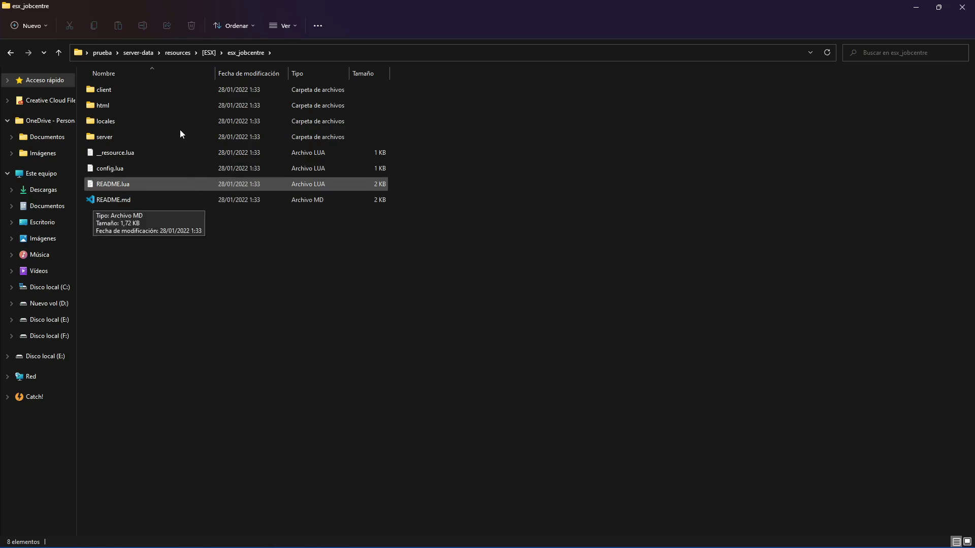
click(210, 53)
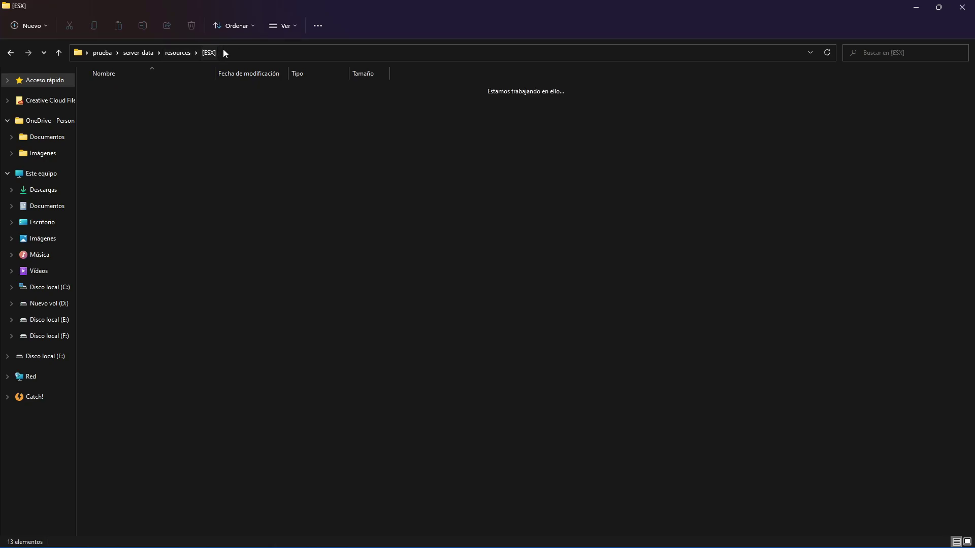
click(476, 203)
right_click(468, 198)
click(468, 198)
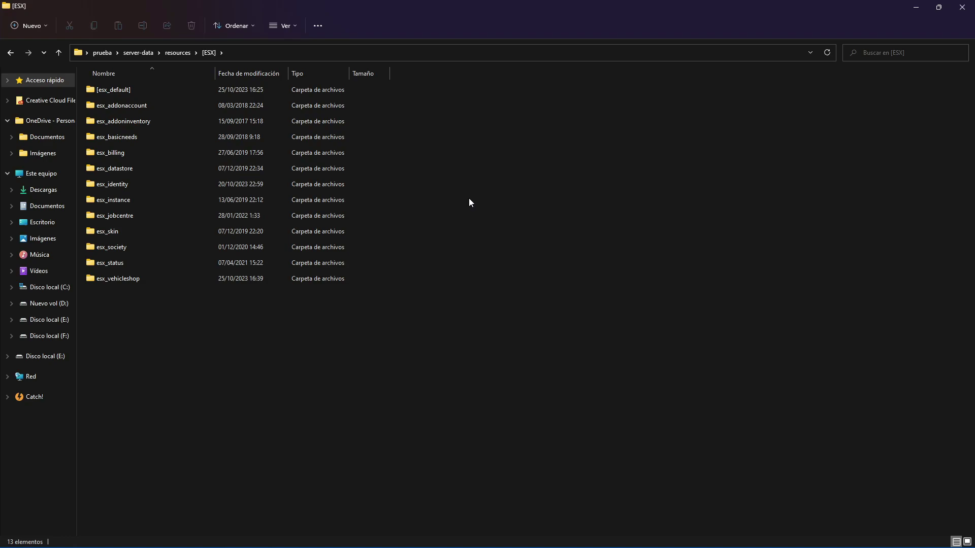
drag(473, 169, 548, 324)
drag(486, 125, 601, 196)
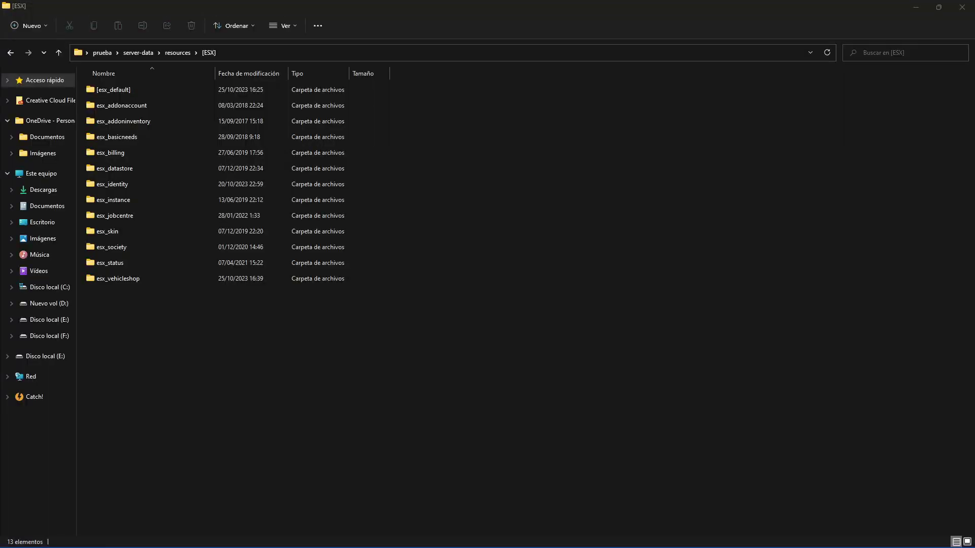
- Create a new folder named [JOBS] in the server's resources folder
click(363, 236)
click(174, 48)
click(145, 252)
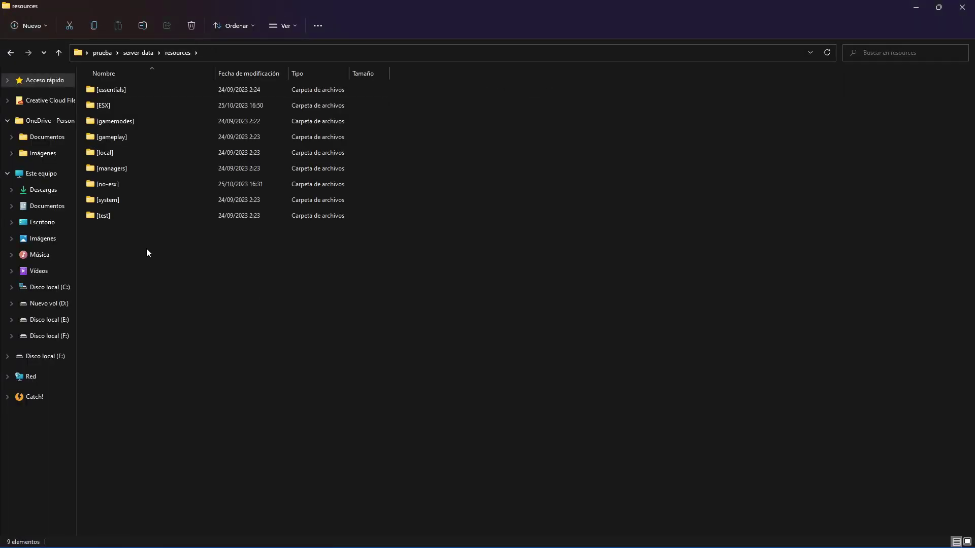
right_click(274, 295)
mouse_move(334, 381)
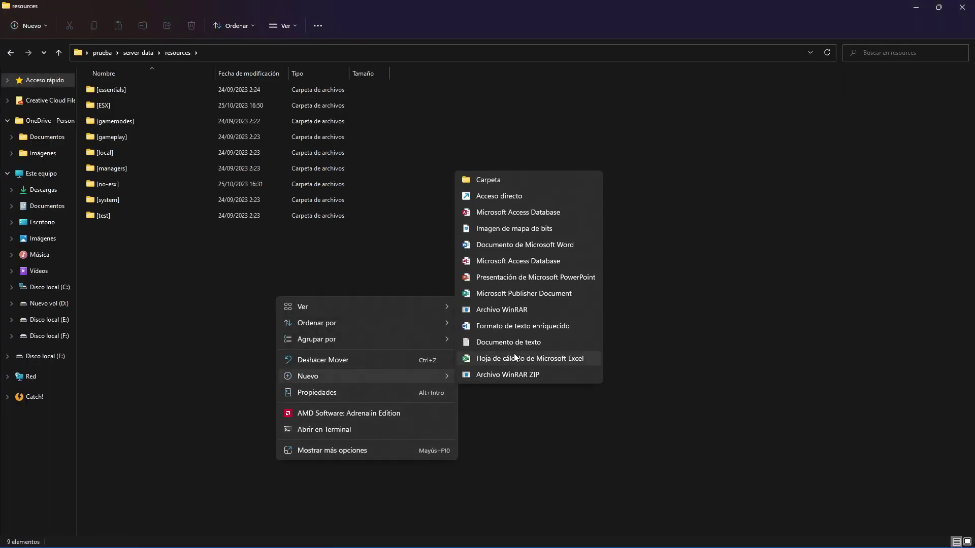
click(480, 179)
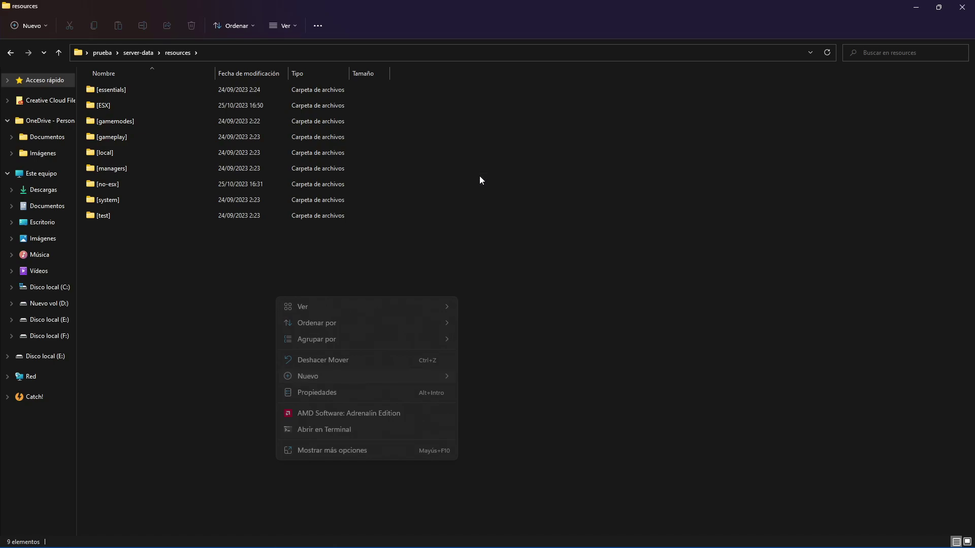
text([])
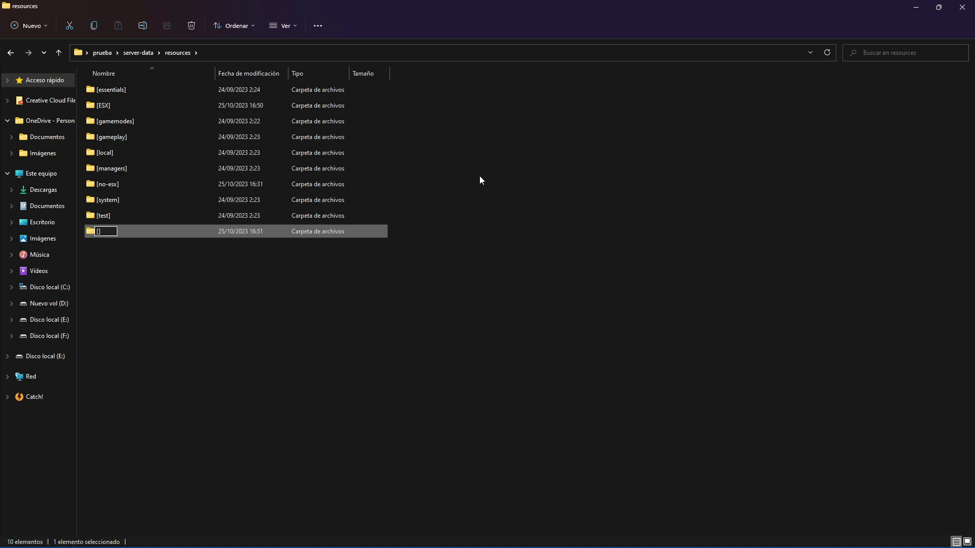
text(JOBS)
key(Return)
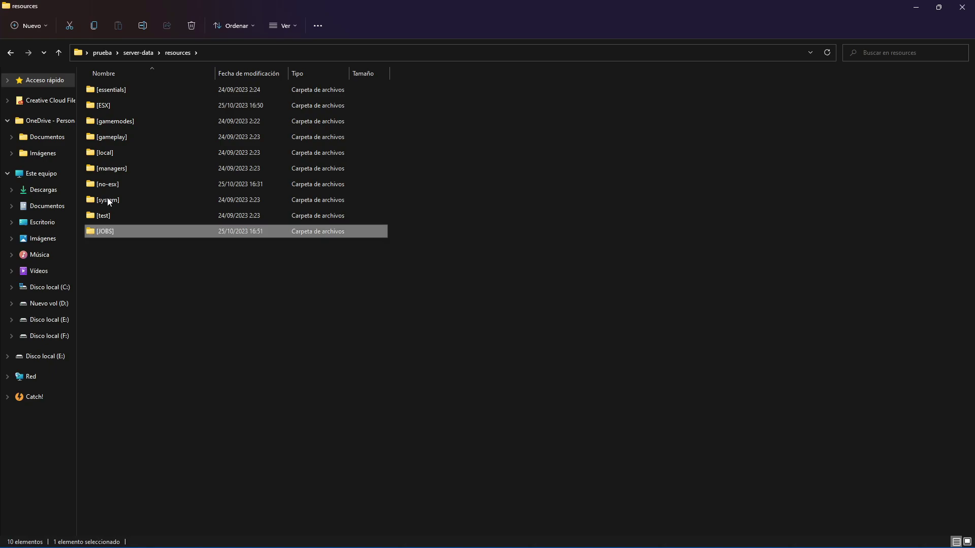
- Place the police job folder inside the [JOBS] folder and rename it as esx_policejob
double_click(130, 153)
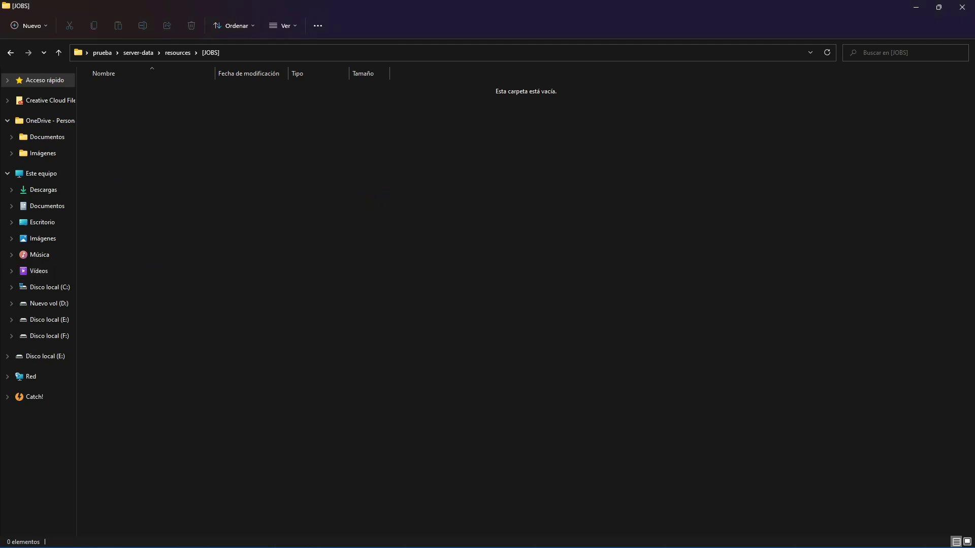
click(140, 144)
click(143, 90)
key(F2)
key(Right)
key(BackSpace)
key(BackSpace)
key(BackSpace)
key(BackSpace)
key(BackSpace)
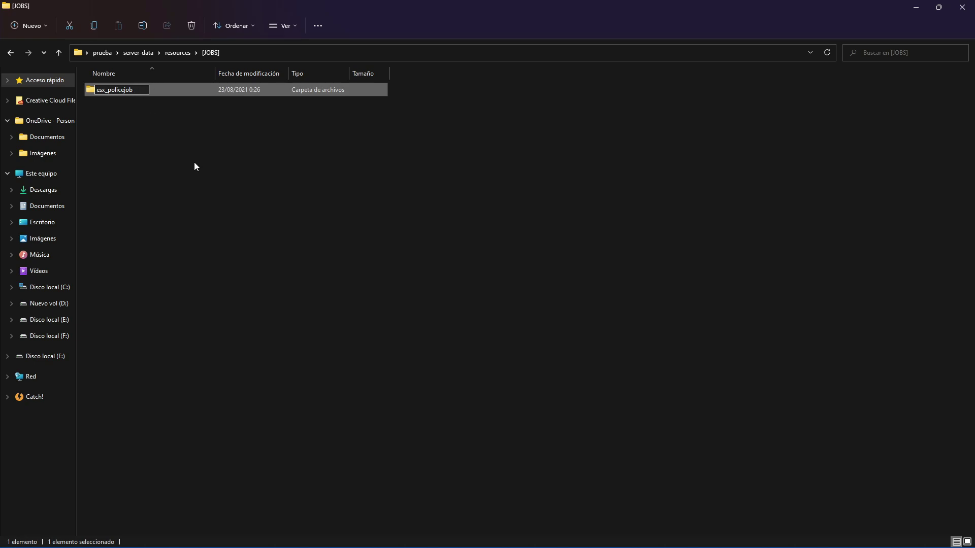
key(Return)
- Load esx_policejob.sql from the esx_policejob folder into the HeidiSQL query editor
double_click(133, 88)
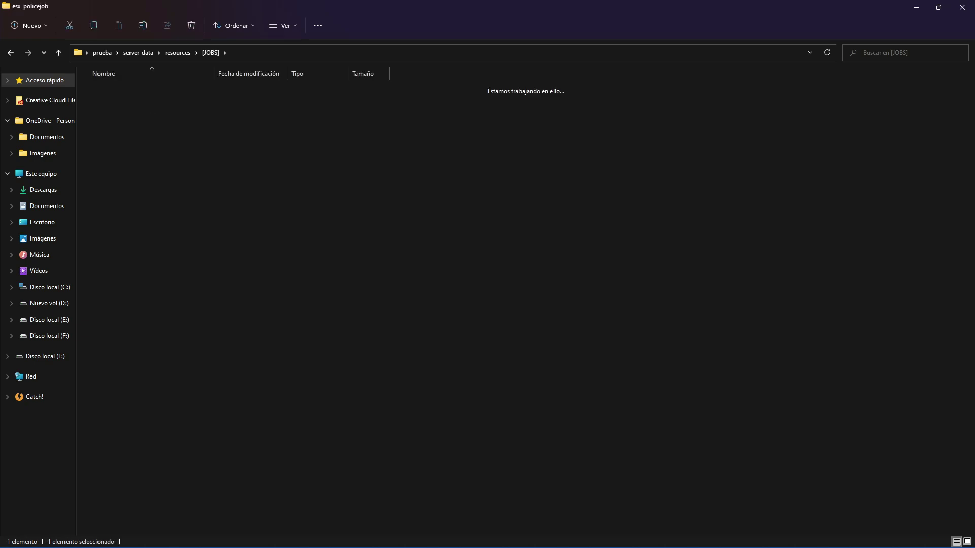
key(alt+Tab)
drag(195, 6, 0, 258)
click(142, 184)
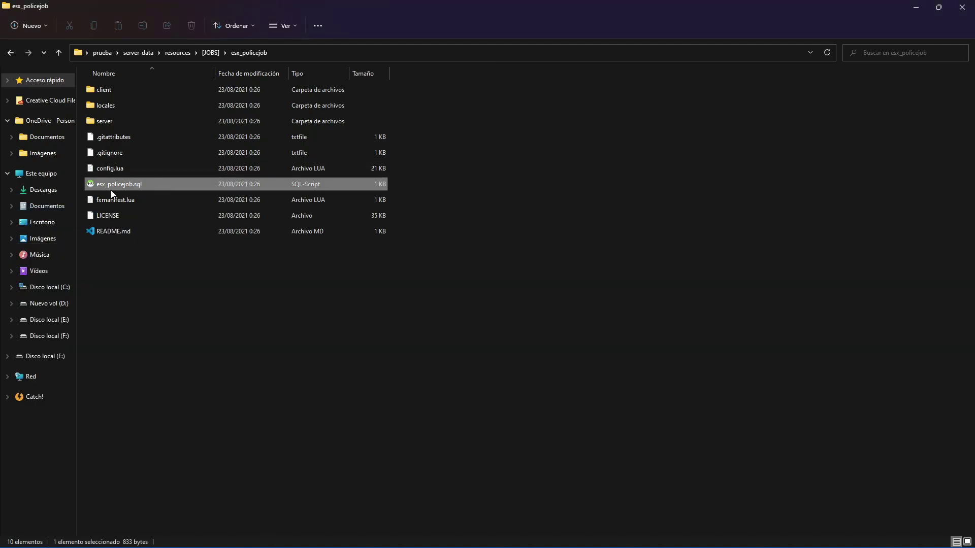
drag(0, 259, 374, 0)
- Set the database in the script's USE statement to essentialmode and try to run the esx_policejob.sql script
double_click(207, 57)
text(essentialmode`;)
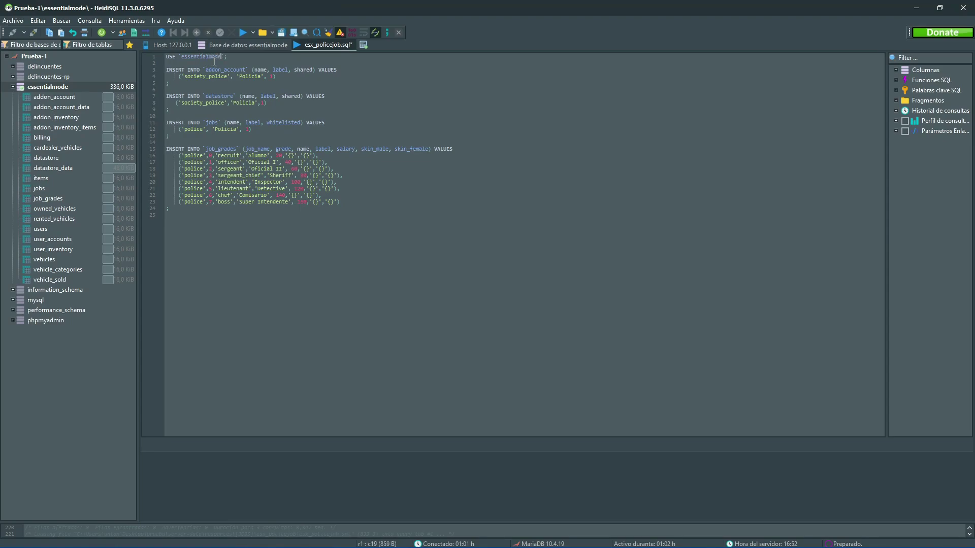
click(242, 33)
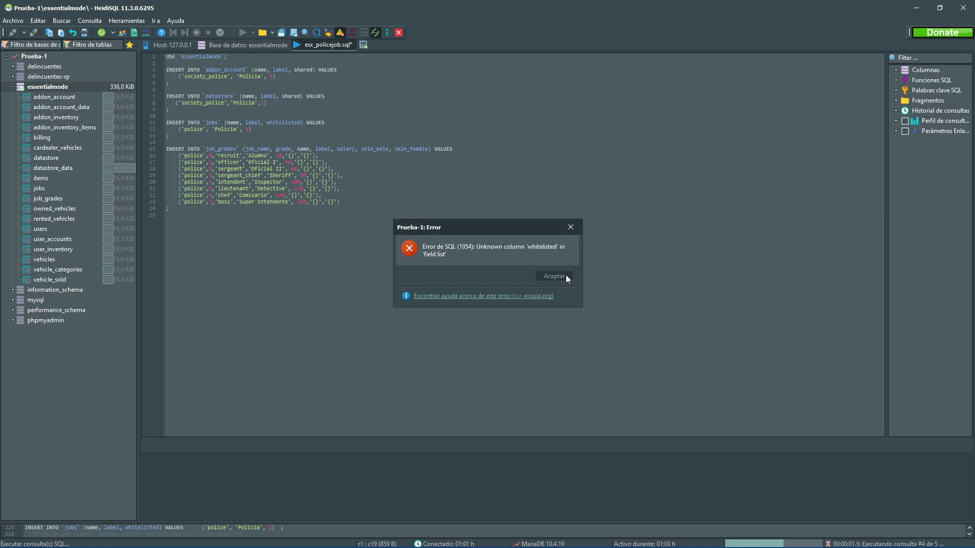
click(566, 275)
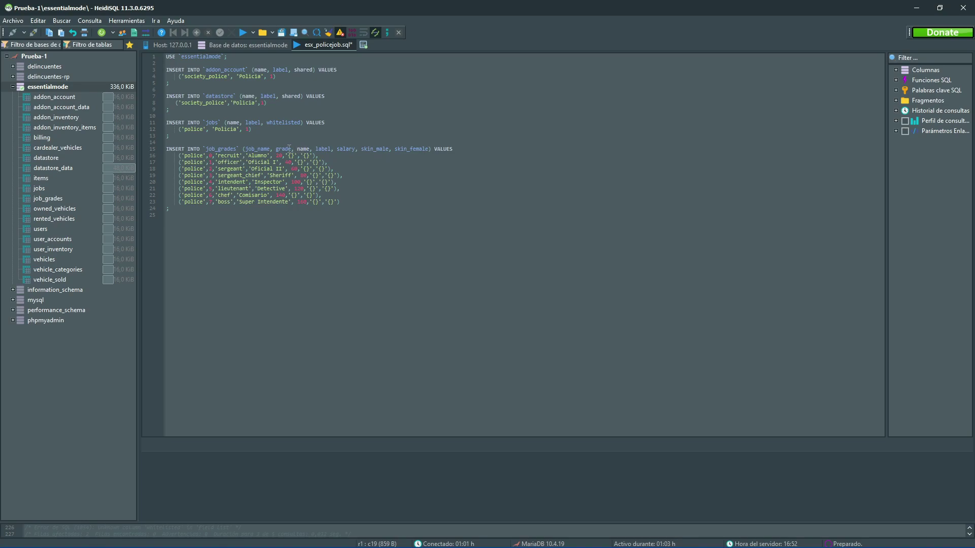
- Check the columns and data of the jobs table for the whitelisted field used in the police job script
double_click(290, 124)
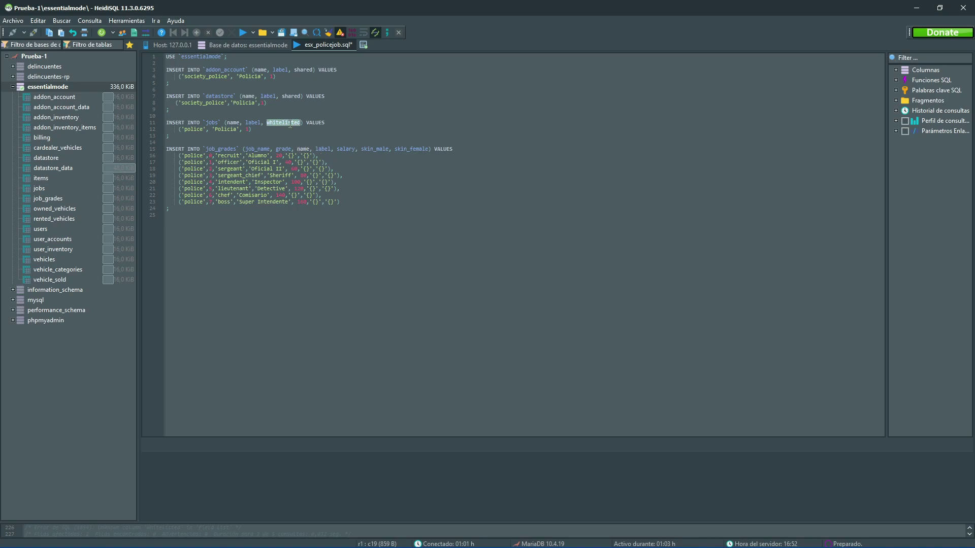
click(58, 189)
click(305, 48)
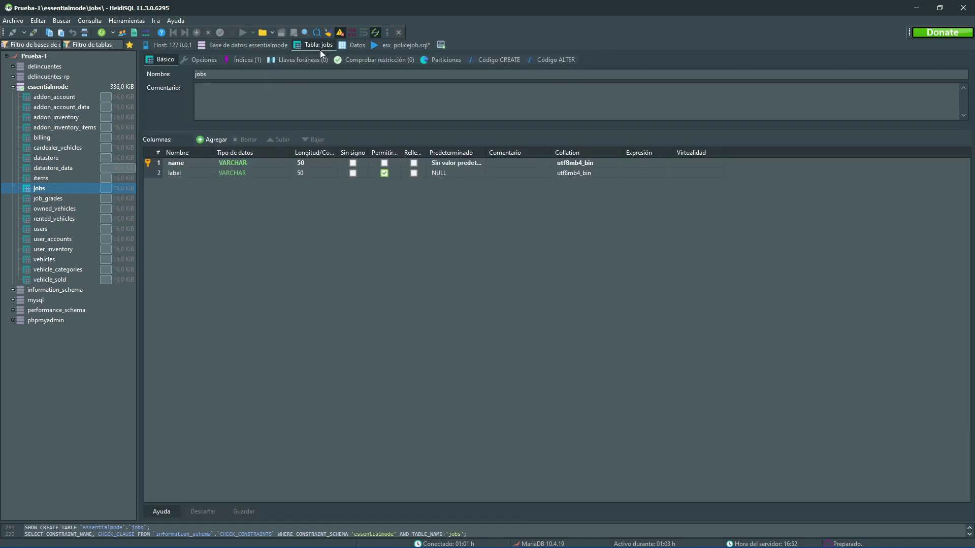
click(350, 44)
click(320, 43)
click(421, 47)
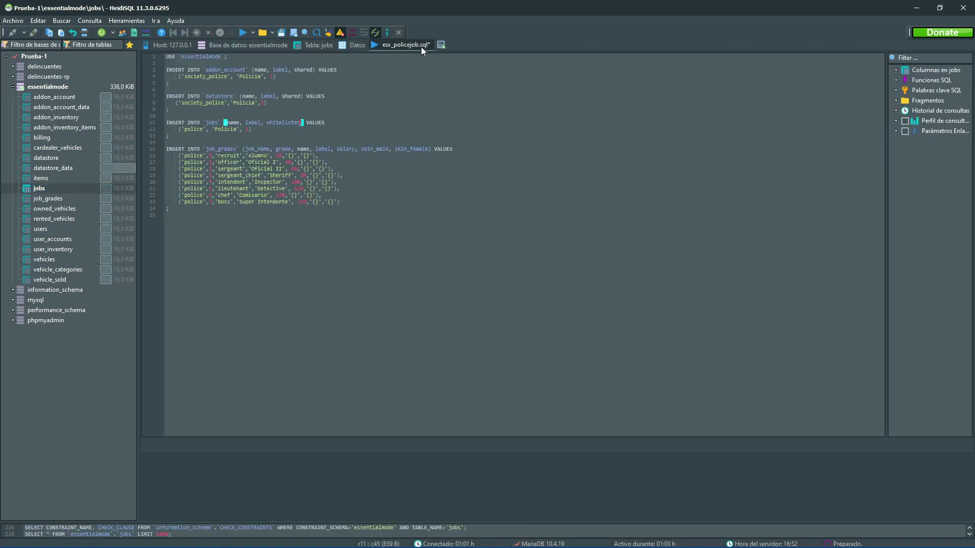
- Add a column named whitelisted below label in the jobs table, copying the name from the script
double_click(293, 125)
key(ctrl+c)
click(315, 45)
right_click(210, 172)
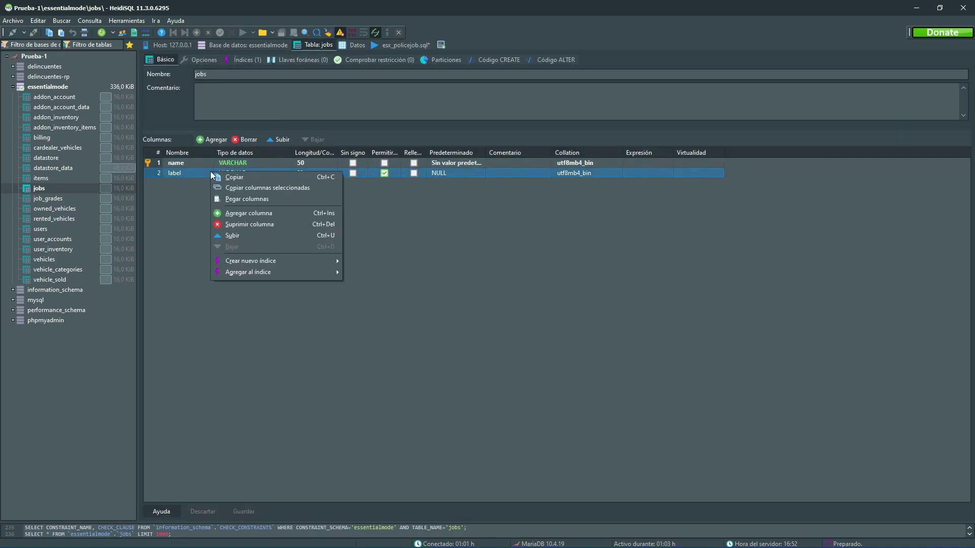
click(245, 218)
click(213, 194)
double_click(193, 185)
key(ctrl+v)
click(192, 191)
double_click(193, 183)
key(ctrl+v)
click(202, 202)
double_click(193, 186)
key(ctrl+v)
click(227, 215)
right_click(227, 215)
click(190, 261)
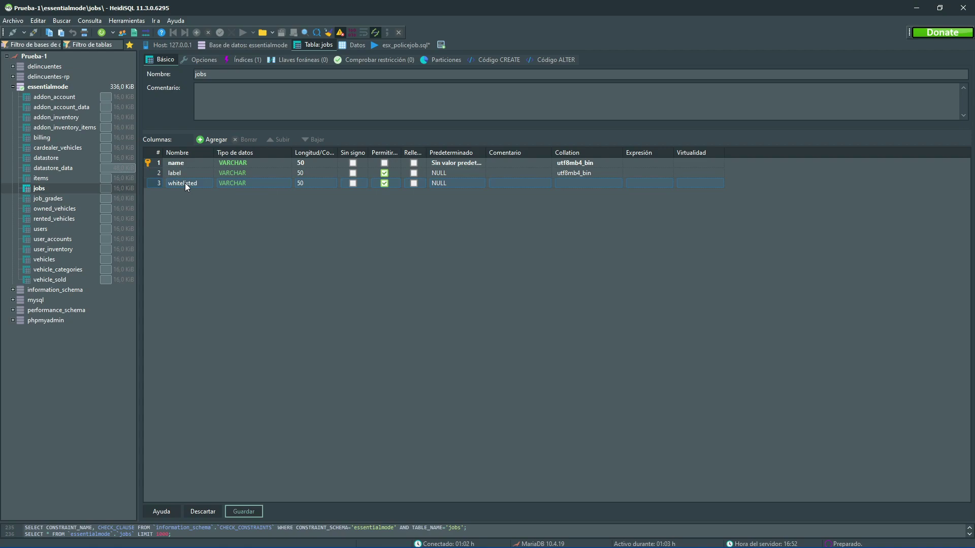
- Try to run the full esx_policejob.sql script again
click(400, 46)
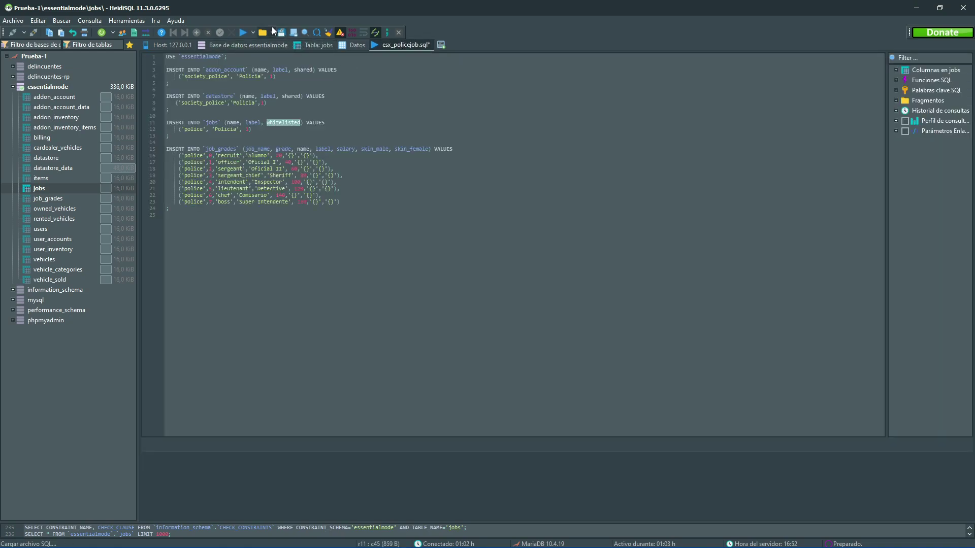
click(243, 33)
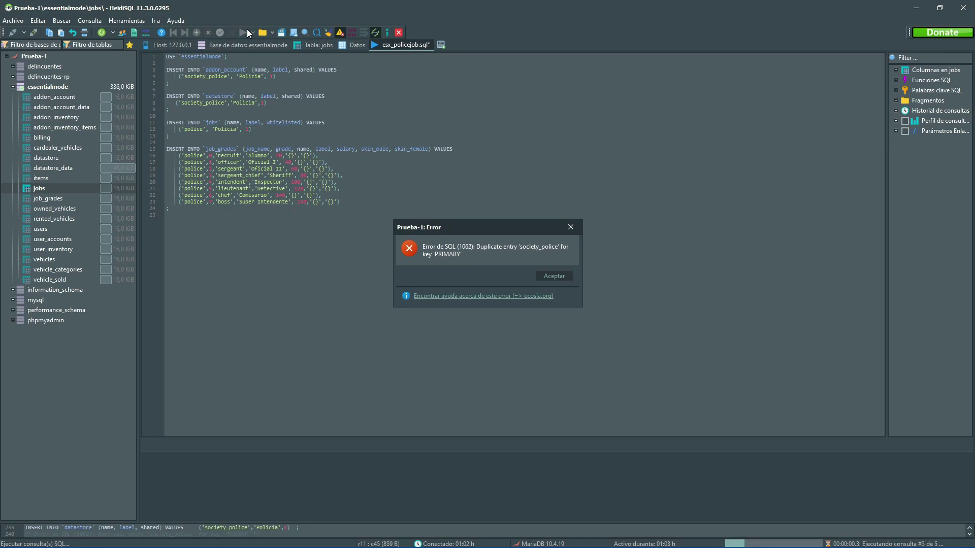
click(548, 277)
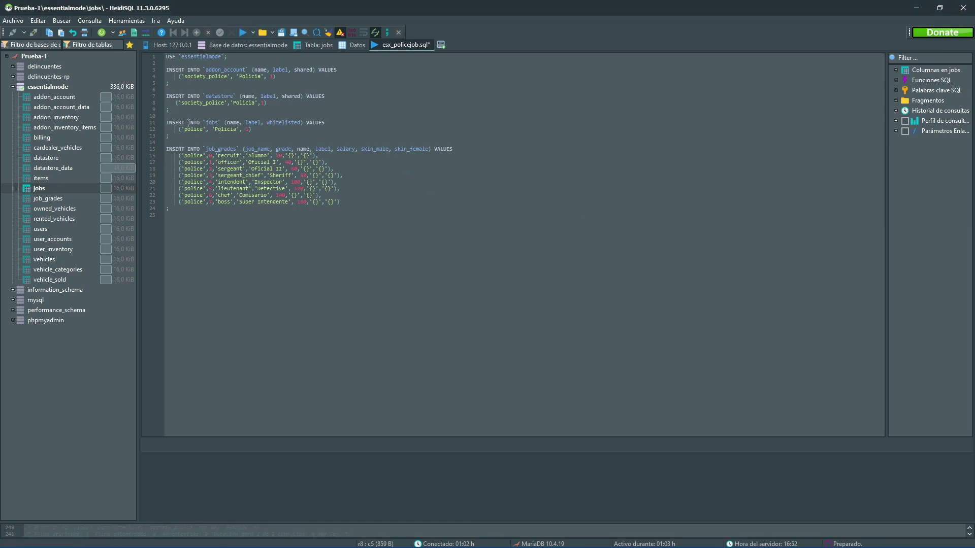
- Delete the USE, addon_account and datastore statements from the script, switch to the essentialmode database and confirm the pending table changes
drag(168, 122, 127, 21)
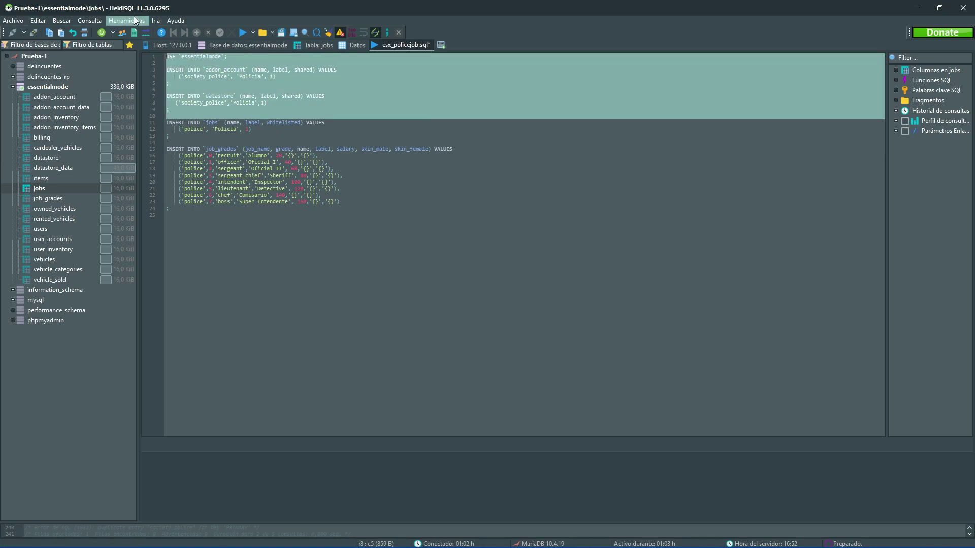
key(Delete)
click(61, 86)
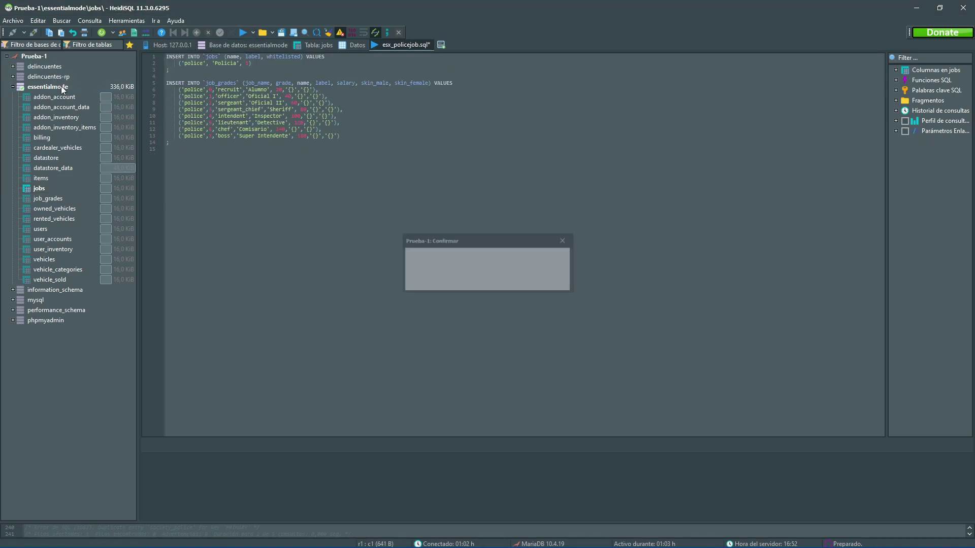
click(483, 284)
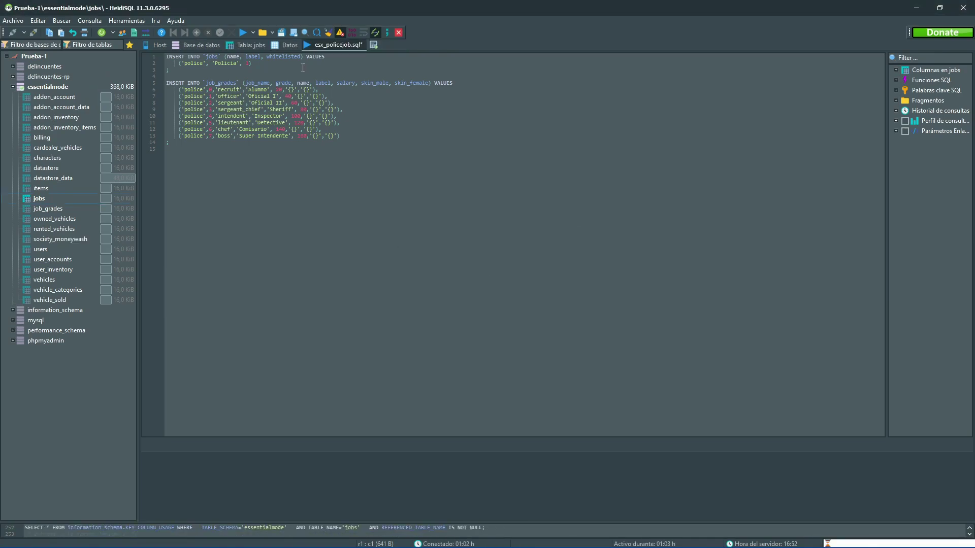
- Run the remaining jobs and job_grades inserts of the police script and empty the query editor
click(349, 148)
key(ctrl+a)
key(Delete)
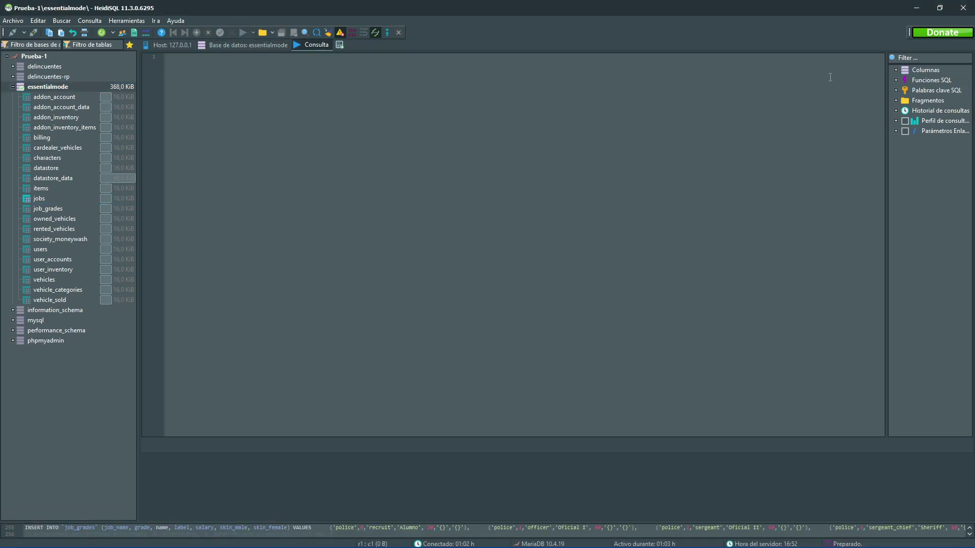
- Switch to File Explorer and place the ambulance job folder inside the server's [JOBS] folder
click(916, 6)
click(633, 145)
click(211, 54)
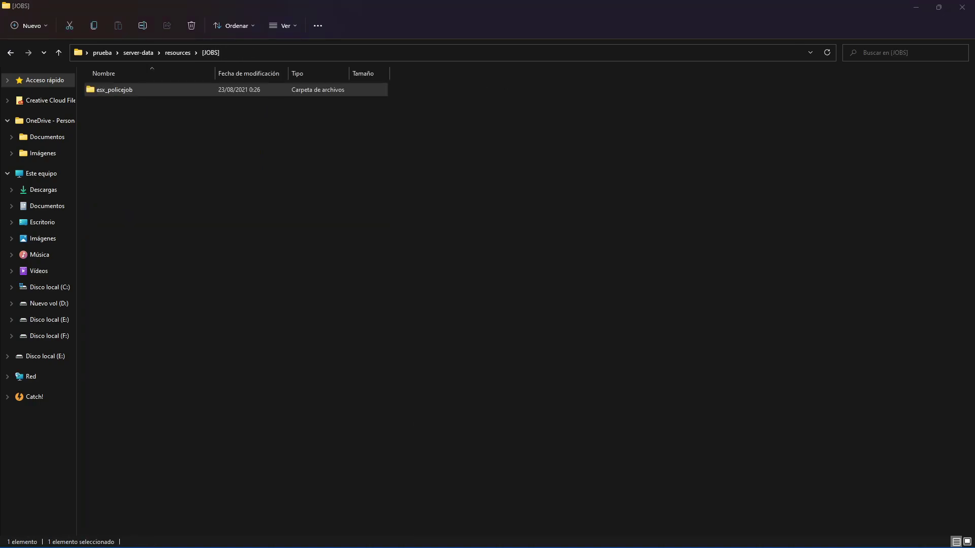
drag(0, 237, 209, 237)
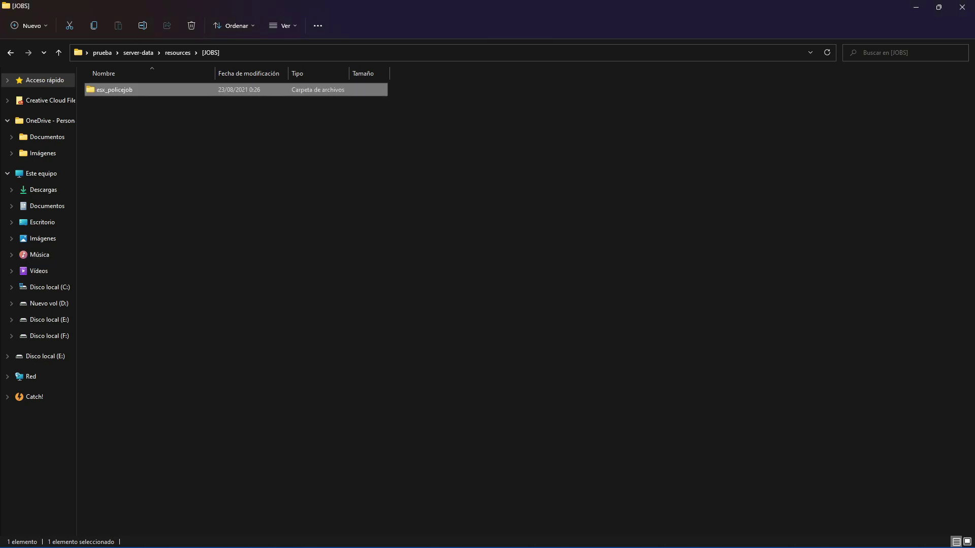
key(ctrl+v)
- Rename the ambulance job folder as esx_ambulancejob
click(181, 93)
key(End)
key(BackSpace)
key(BackSpace)
key(BackSpace)
key(BackSpace)
key(BackSpace)
key(BackSpace)
key(BackSpace)
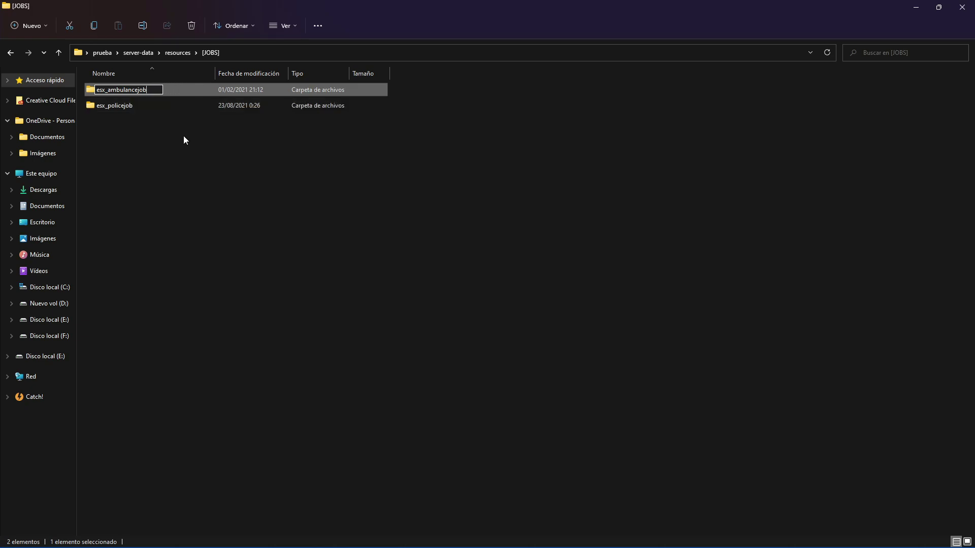
key(Return)
- Load esx_ambulancejob.sql into HeidiSQL and enter weight, replaced by limit, as the third column of the items insert
double_click(145, 93)
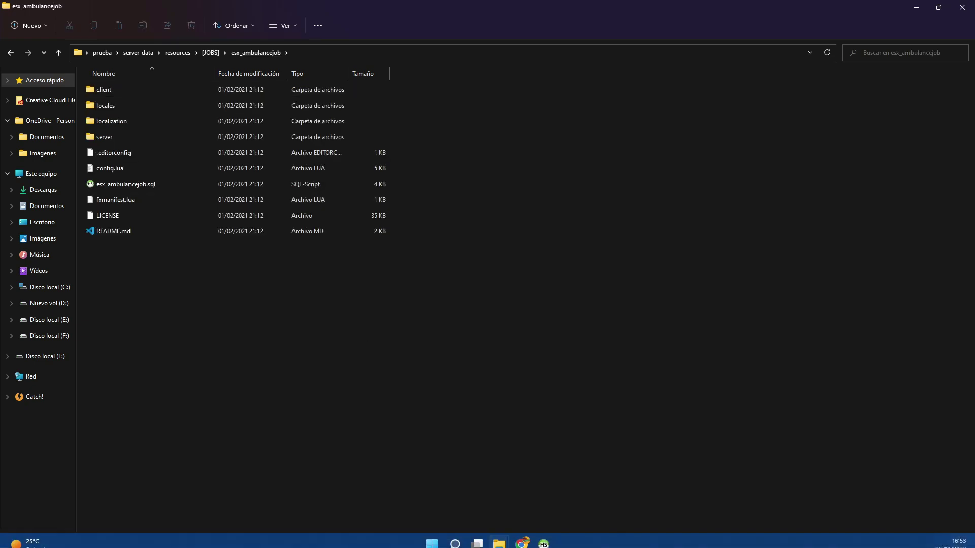
double_click(154, 184)
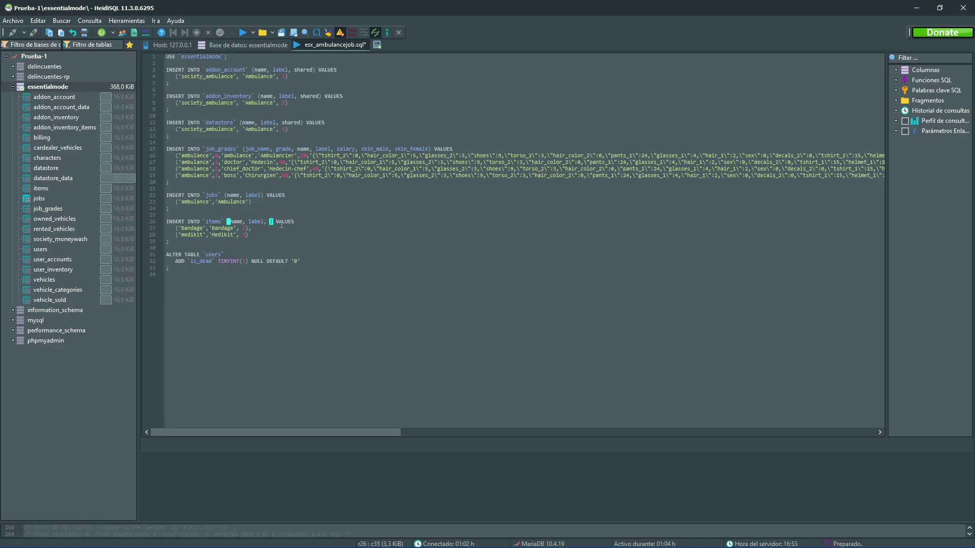
text(weight)
double_click(278, 222)
text(limit)
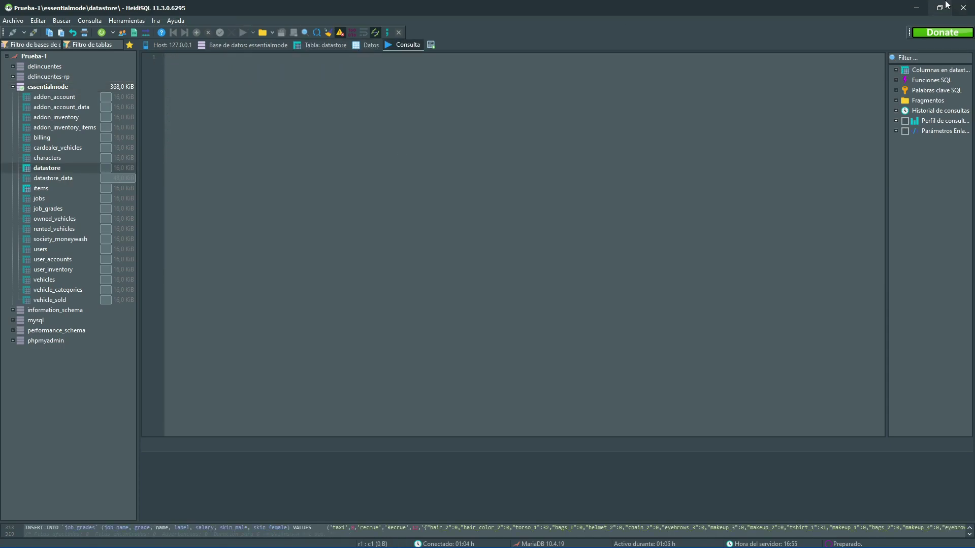
- Check the recent downloads in the browser against the job resources listed on the chapter 5 slide
click(916, 8)
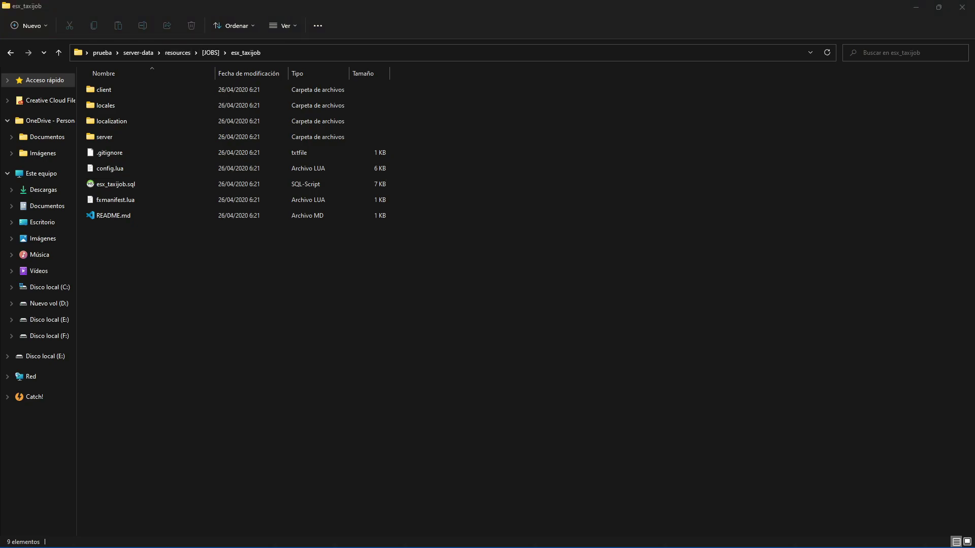
click(274, 336)
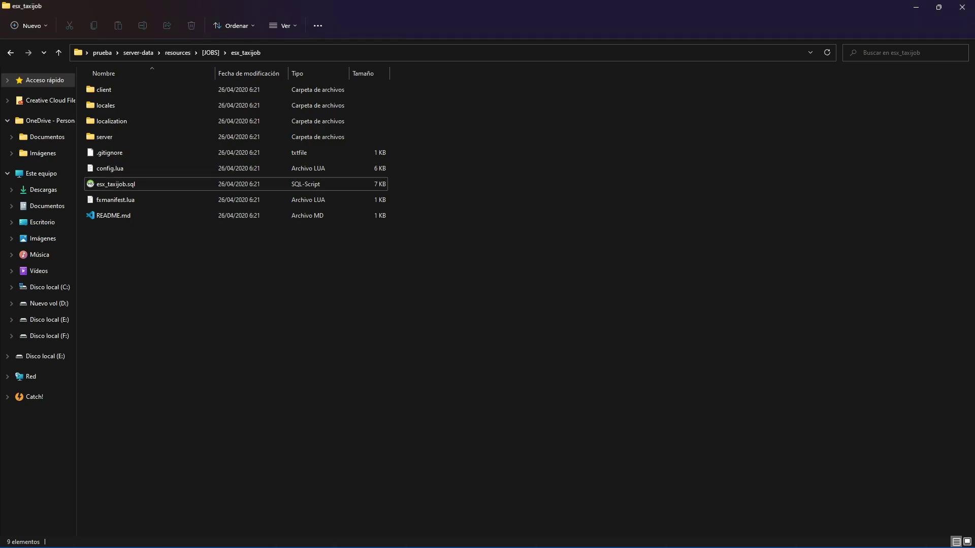
key(alt+Tab)
click(908, 33)
click(928, 173)
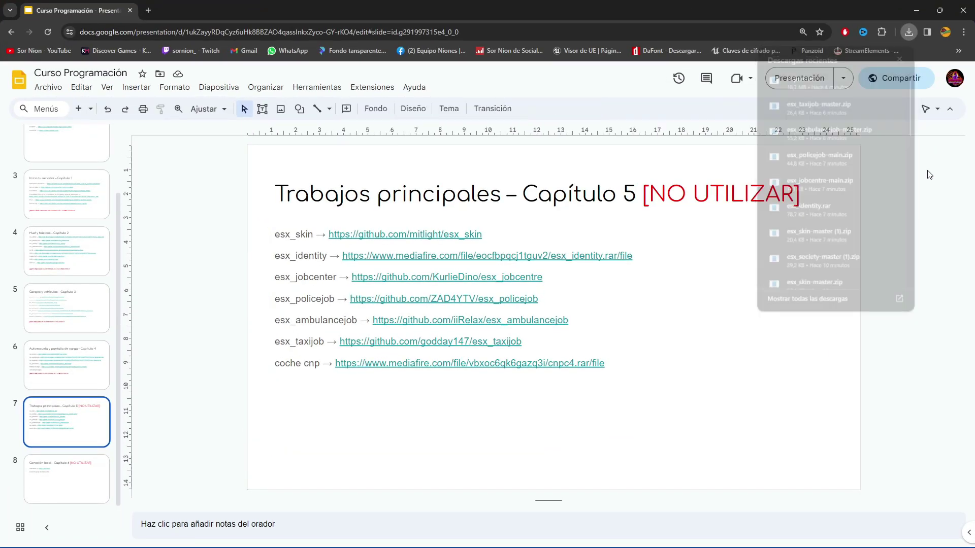
click(916, 11)
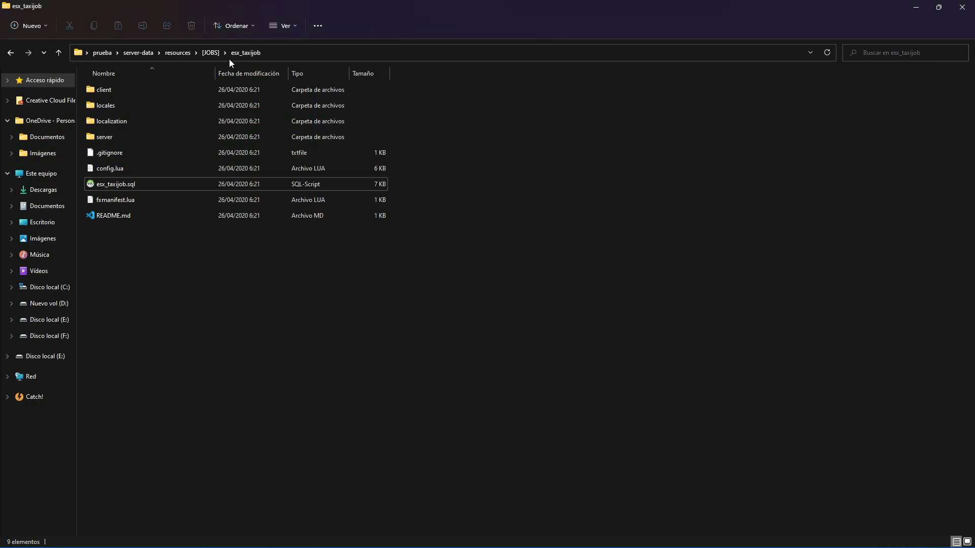
- Return from the esx_taxijob folder to the [JOBS] folder by way of the server's resources folder
click(208, 53)
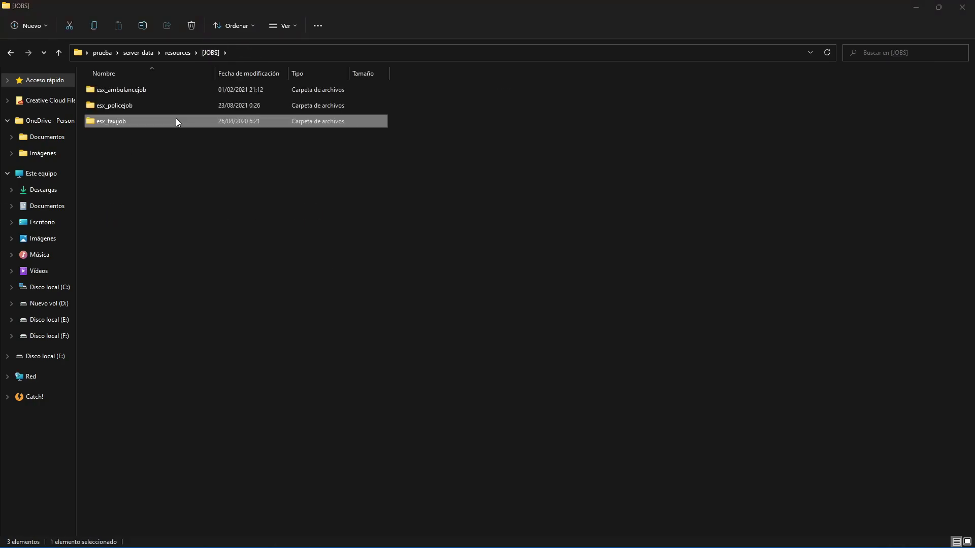
click(179, 53)
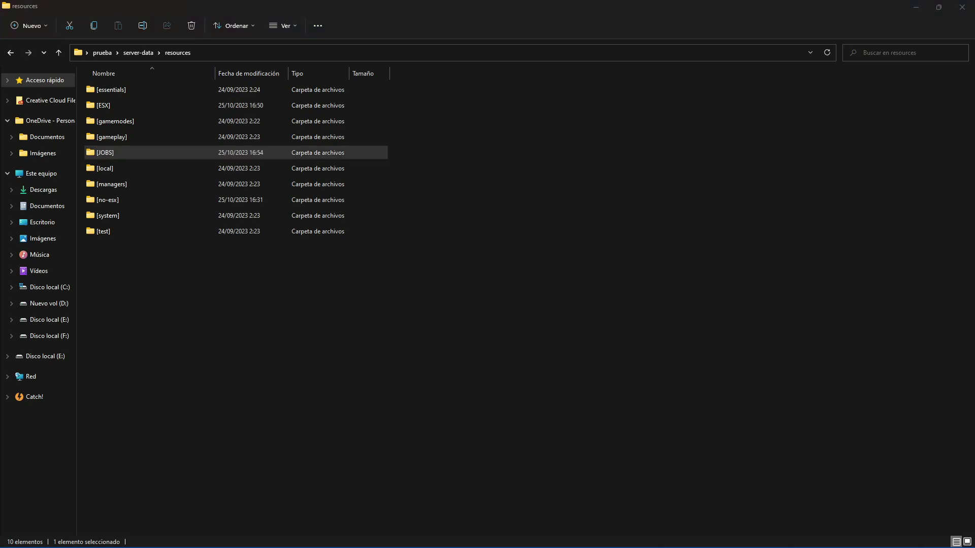
click(239, 244)
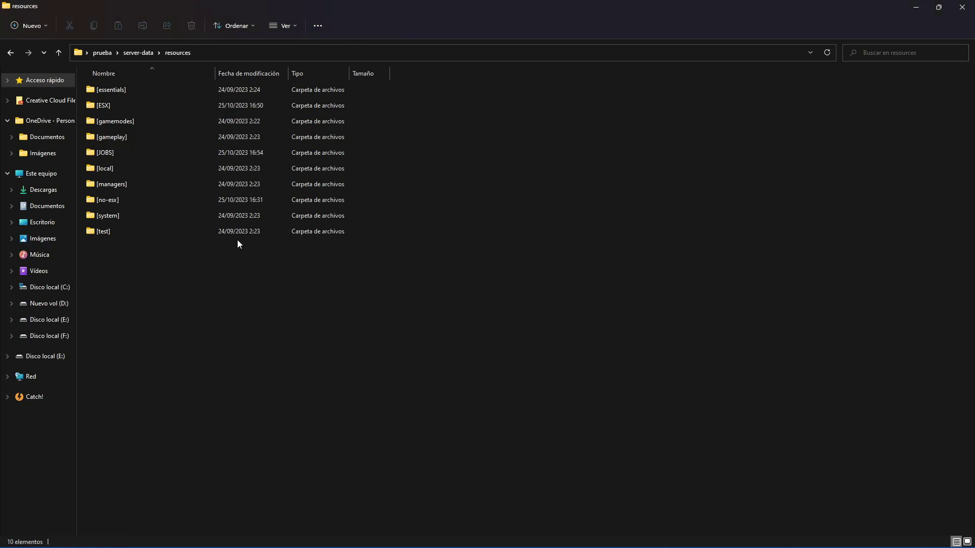
right_click(188, 329)
click(120, 144)
double_click(120, 153)
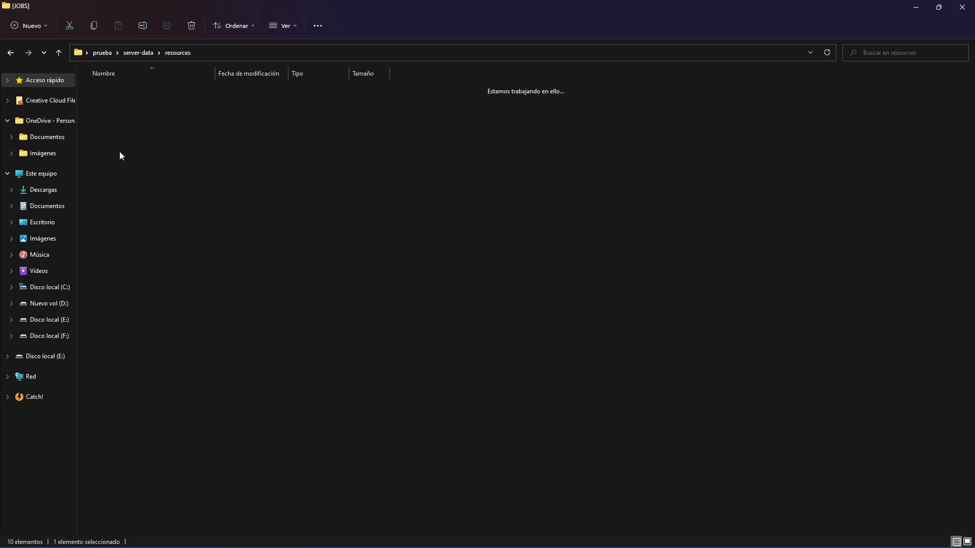
- Create a folder named [COCHES] inside [JOBS] and place the cnpc4 car folder in it
right_click(132, 184)
mouse_move(210, 267)
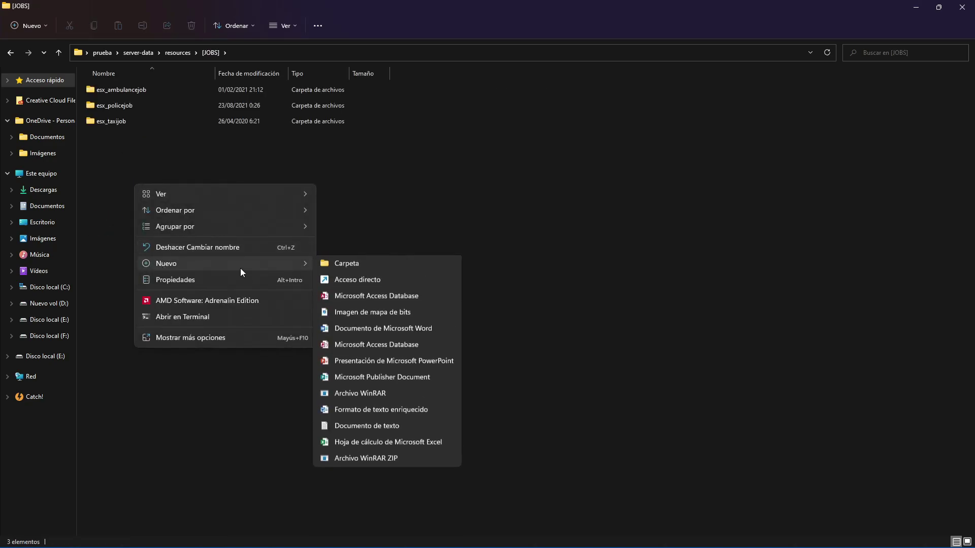
click(349, 264)
text([JOBS)
text(])
key(Left)
text(COCHES)
key(Return)
double_click(115, 90)
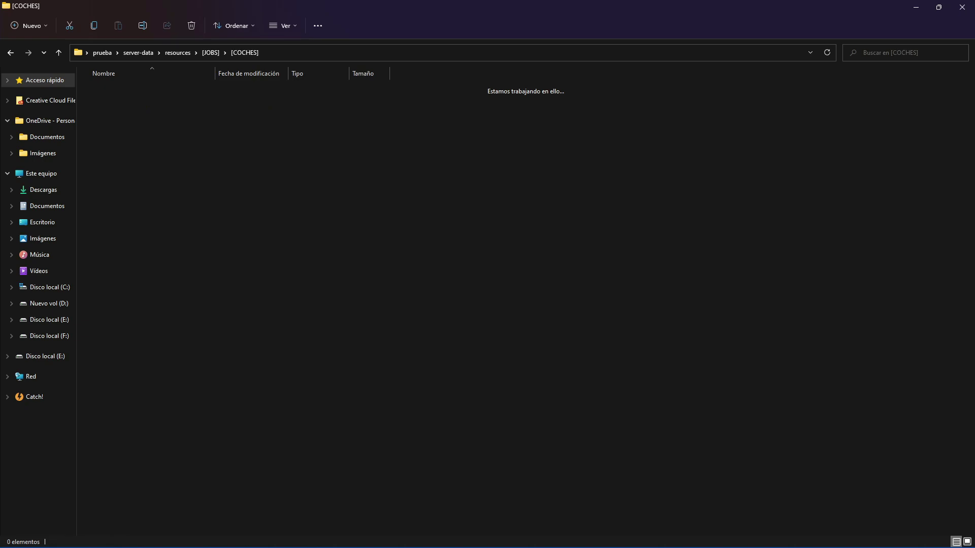
drag(41, 238, 273, 200)
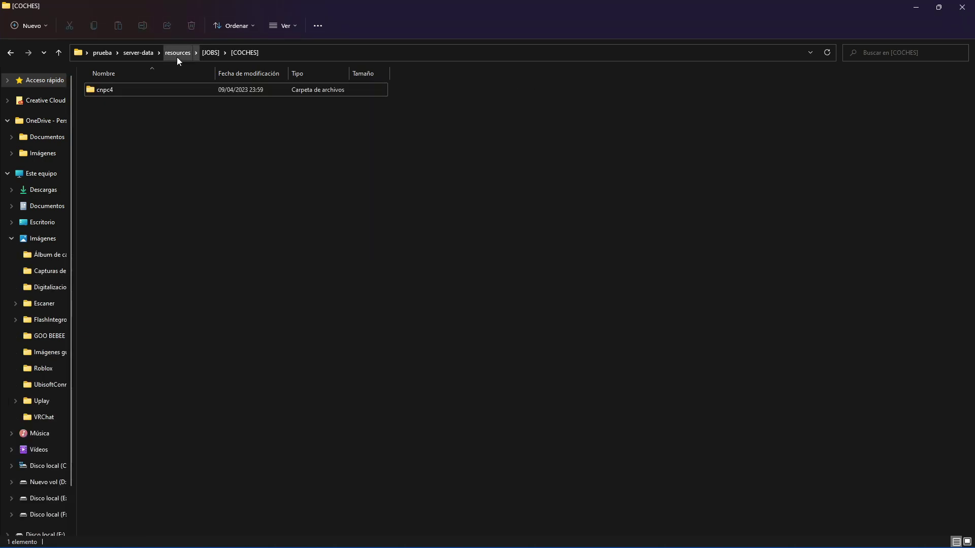
- In server.cfg, add ensure lines for esx_policejob, esx_ambulancejob and esx_taxijob under ##JOBS and cnpc4 under #COCHES JOBS, and close the file
click(144, 53)
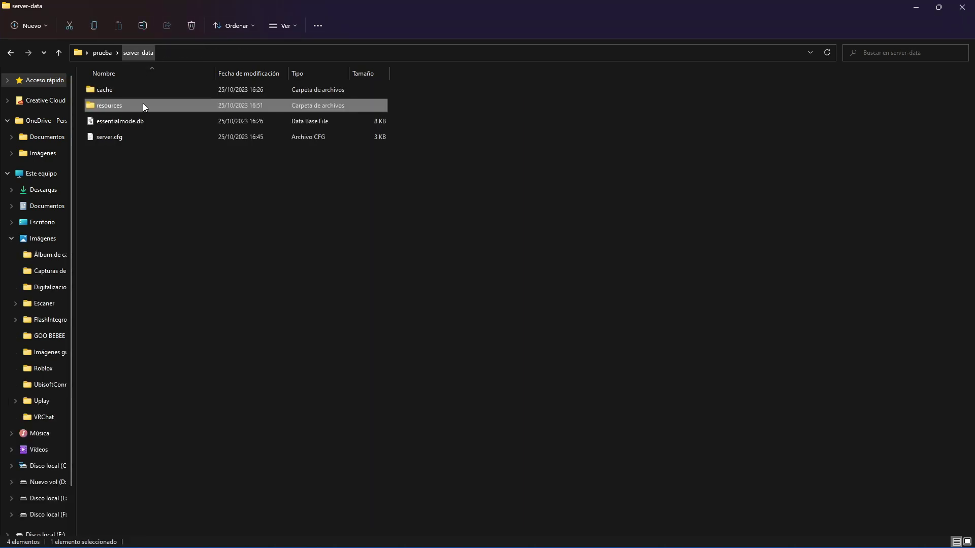
double_click(126, 137)
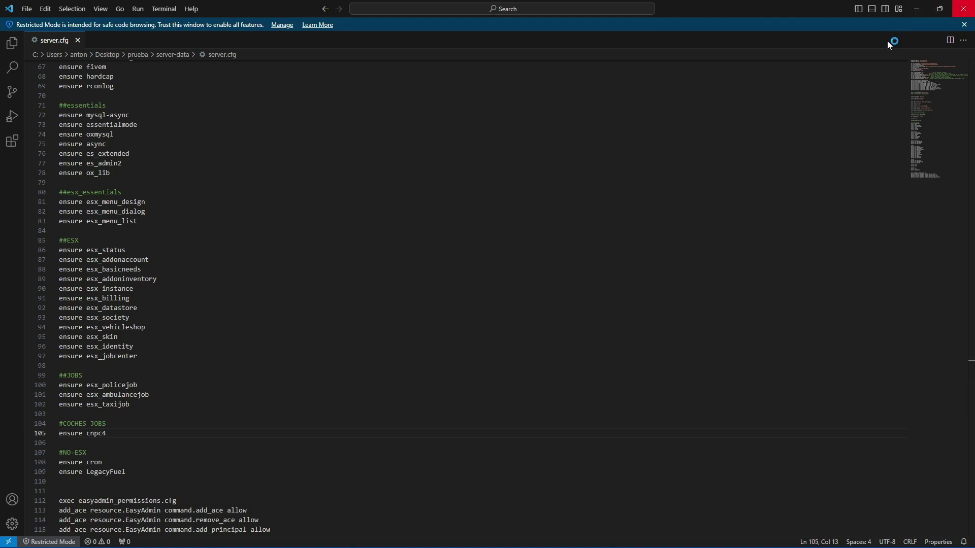
click(950, 15)
- Go up to the prueba folder and open the last item in it
click(94, 54)
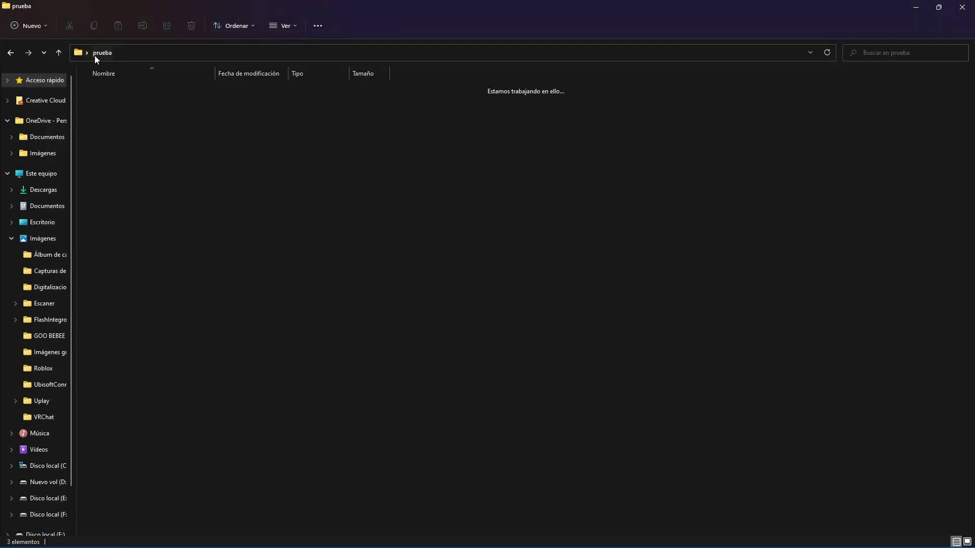
double_click(120, 126)
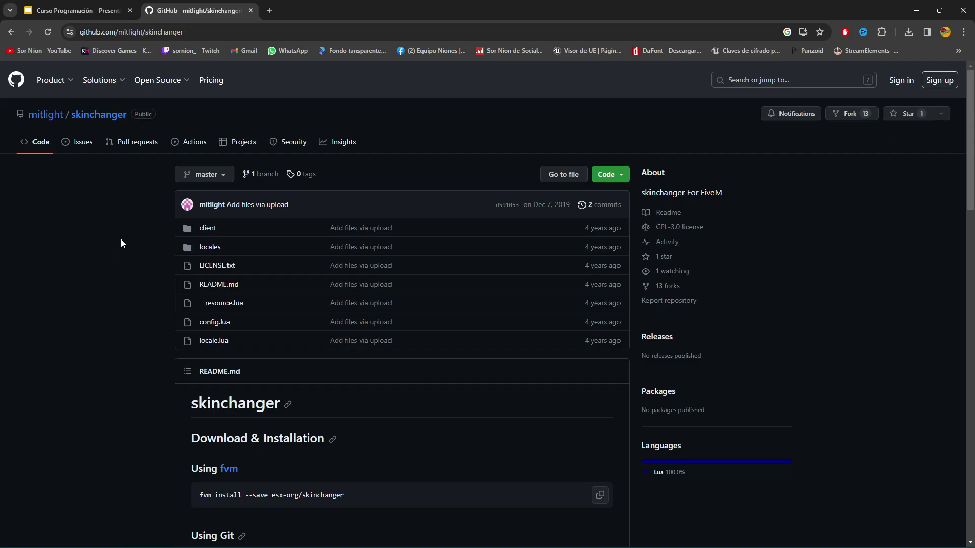
- Copy the web address of the mitlight/skinchanger GitHub repository and return to the Curso Programación presentation
click(151, 34)
key(ctrl+c)
click(98, 5)
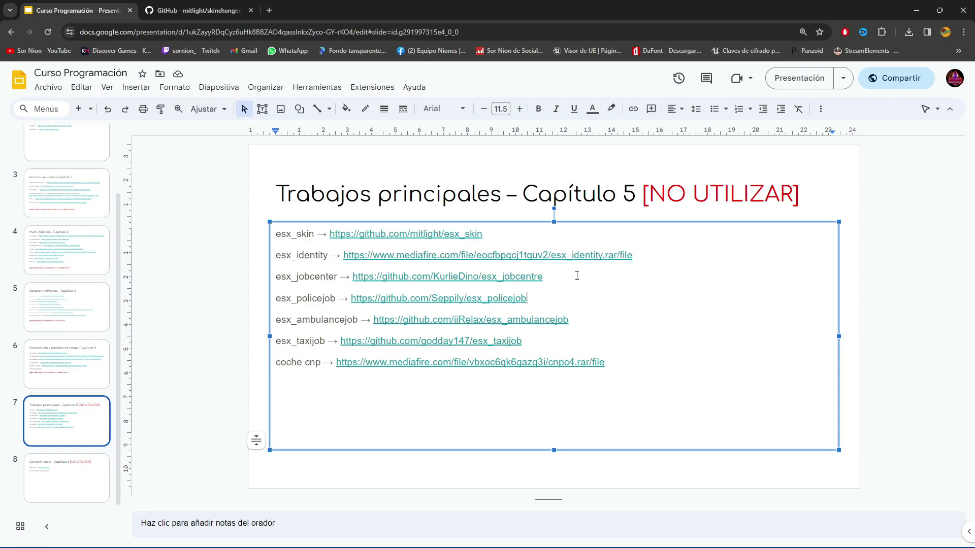
key(Return)
text(esx_ski)
key(BackSpace)
key(BackSpace)
key(BackSpace)
key(BackSpace)
key(BackSpace)
key(BackSpace)
key(BackSpace)
key(BackSpace)
click(644, 252)
key(Return)
text(esx_ckinchanger)
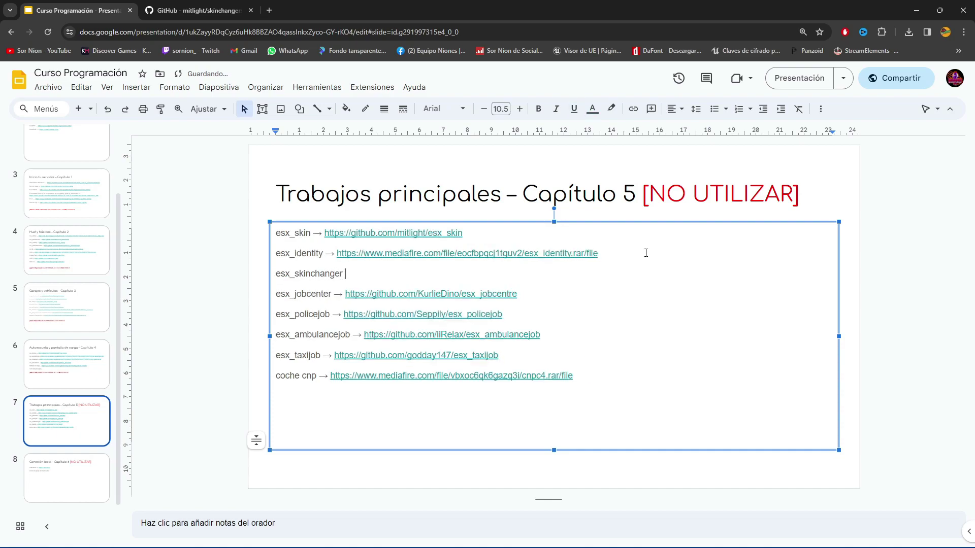
text( ->)
key(ctrl+v)
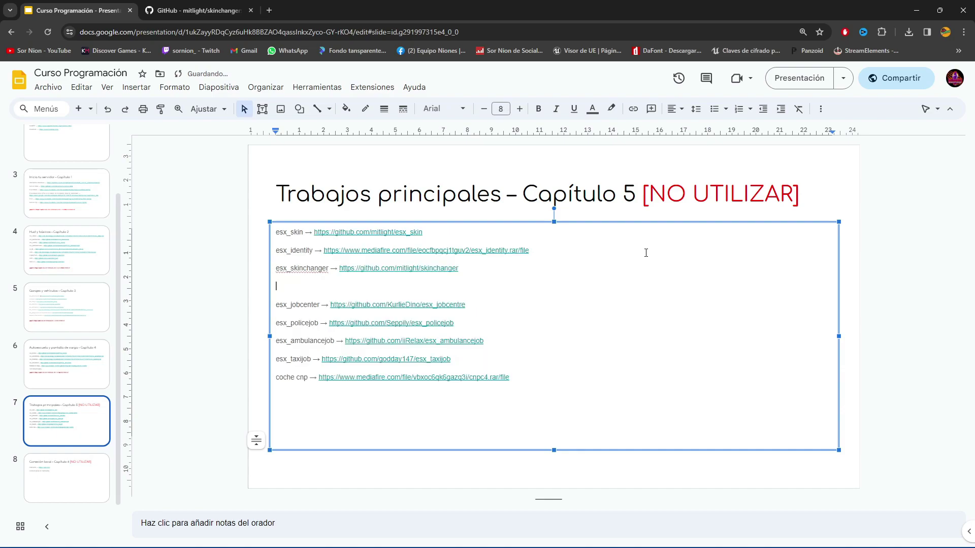
key(BackSpace)
- Download the mitlight/skinchanger repository from GitHub as a ZIP, check the recent downloads, and minimize the browser
click(198, 10)
click(610, 173)
click(475, 335)
click(889, 63)
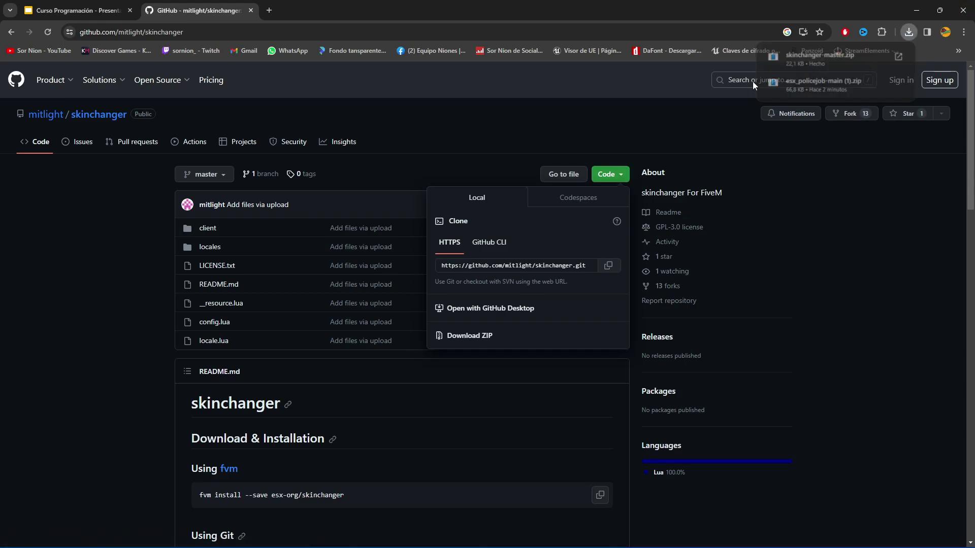
click(916, 10)
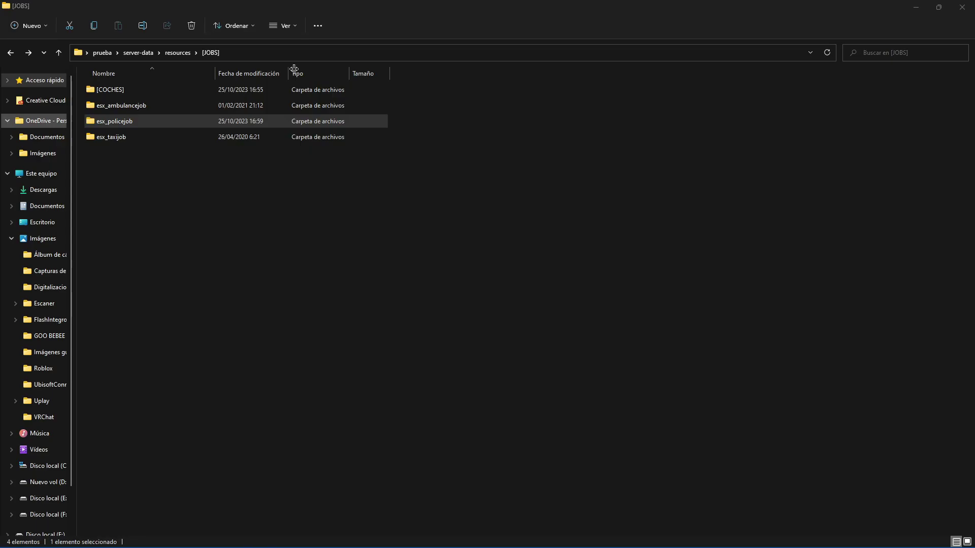
- Paste the skinchanger folder into [no-esx] under resources and check its contents
click(171, 54)
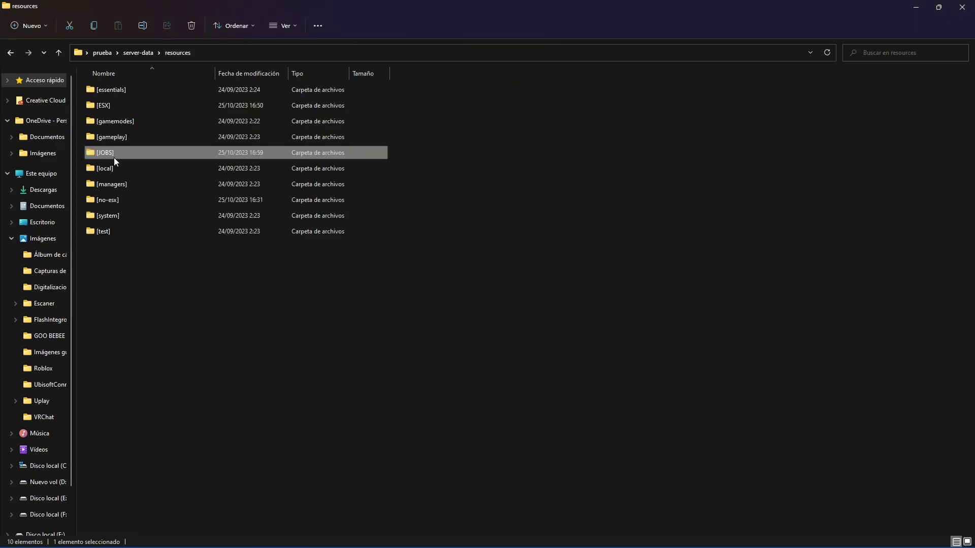
double_click(111, 201)
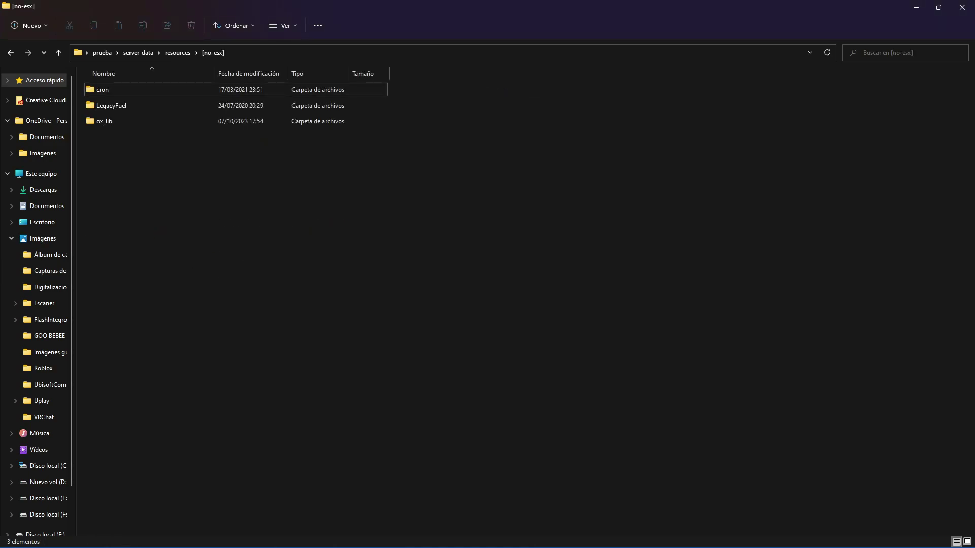
key(ctrl+v)
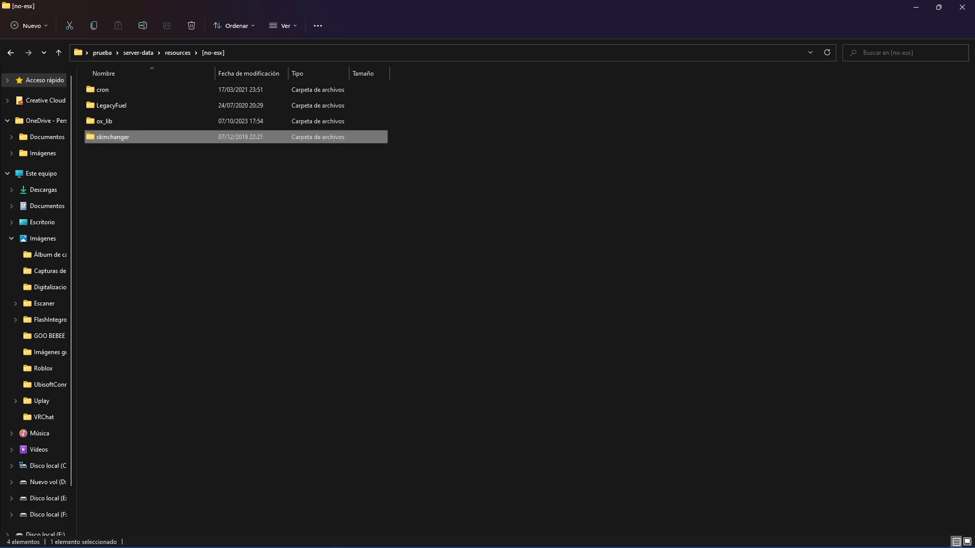
double_click(144, 138)
key(alt+Left)
- In server.cfg in server-data, add "ensure skinchanger" directly above esx_skin in the ##ESX section, save, and close the file
click(173, 54)
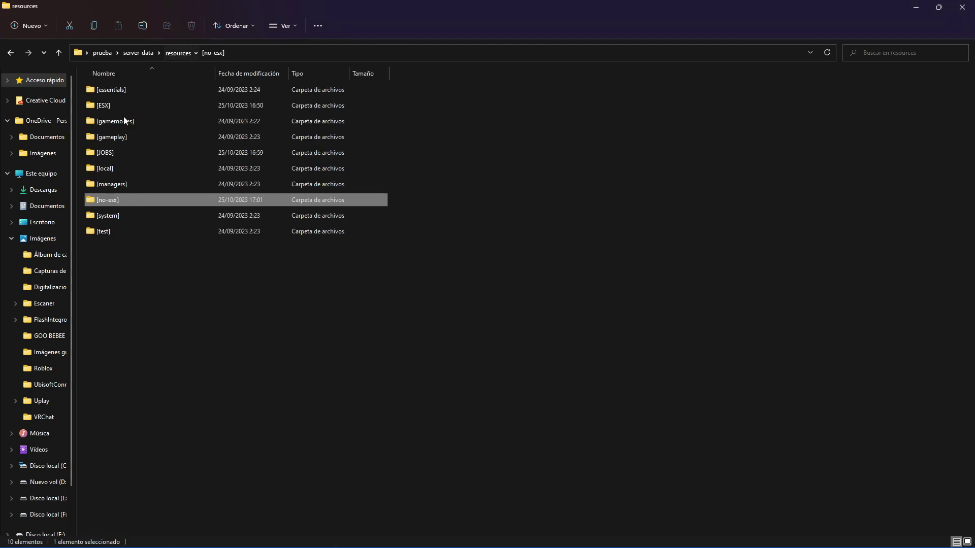
click(133, 53)
double_click(111, 135)
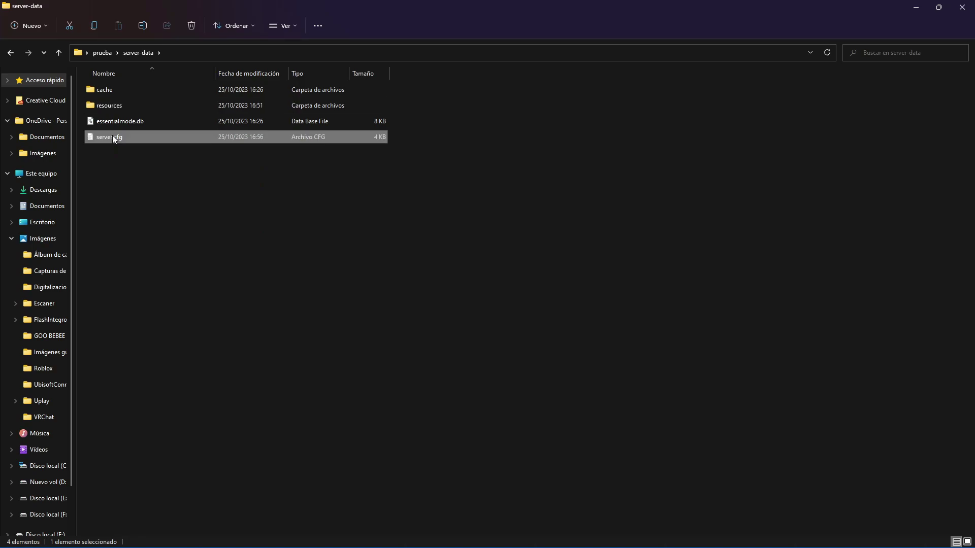
scroll(164, 402, down, 4)
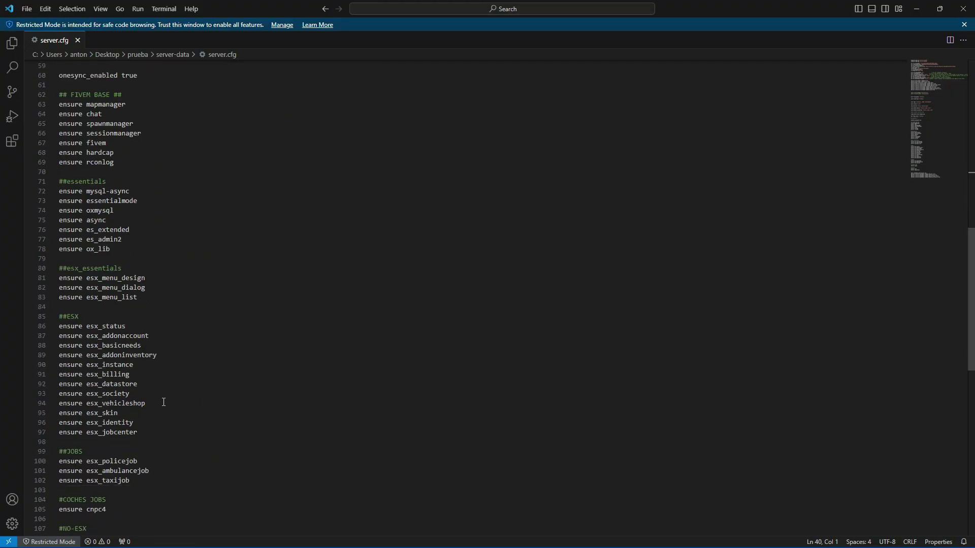
scroll(143, 463, down, 1)
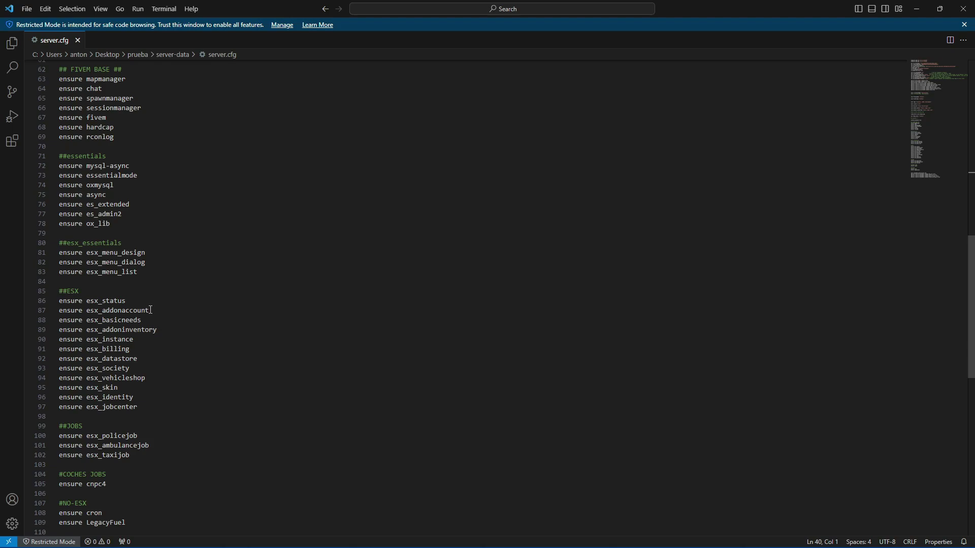
scroll(150, 360, down, 3)
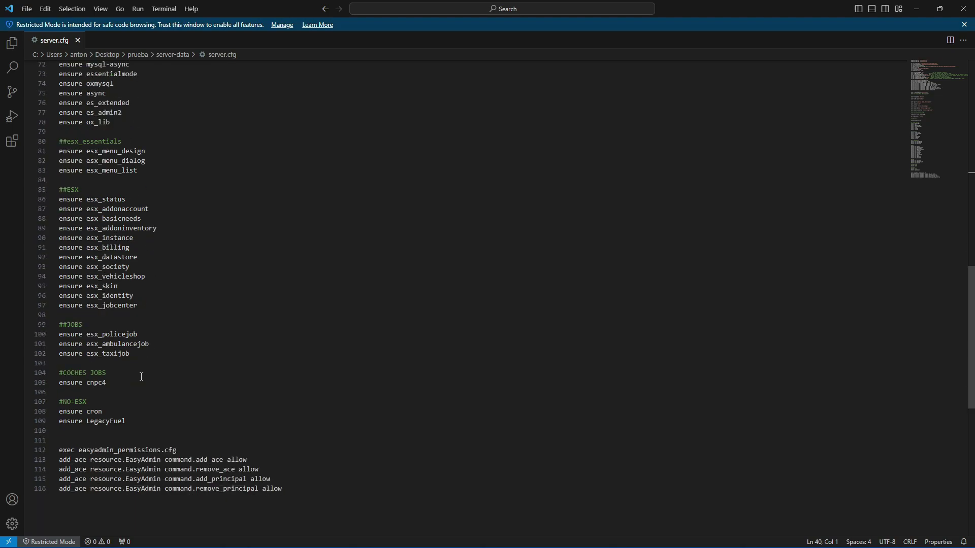
click(153, 277)
key(Return)
text(ensure)
text(skinchanger)
key(ctrl+s)
drag(122, 297, 87, 296)
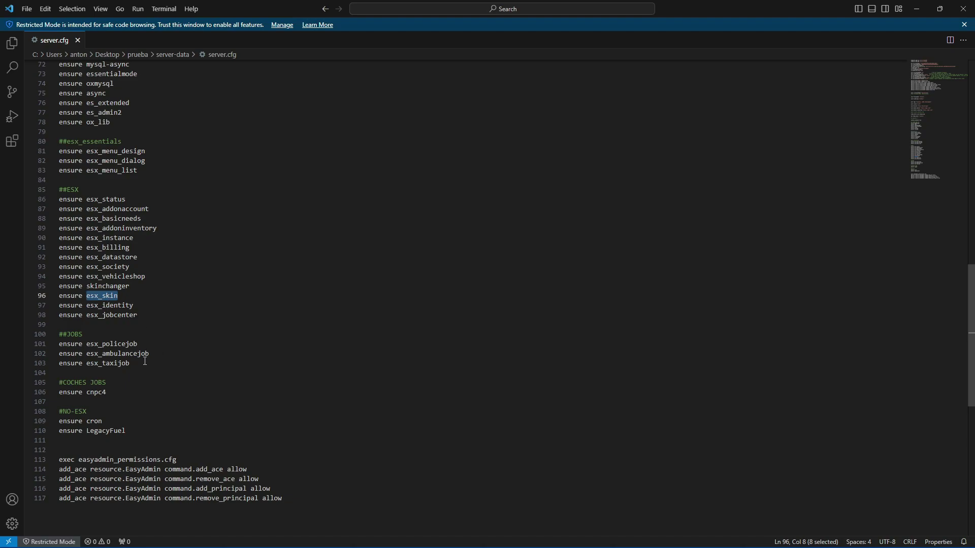
drag(144, 361, 59, 363)
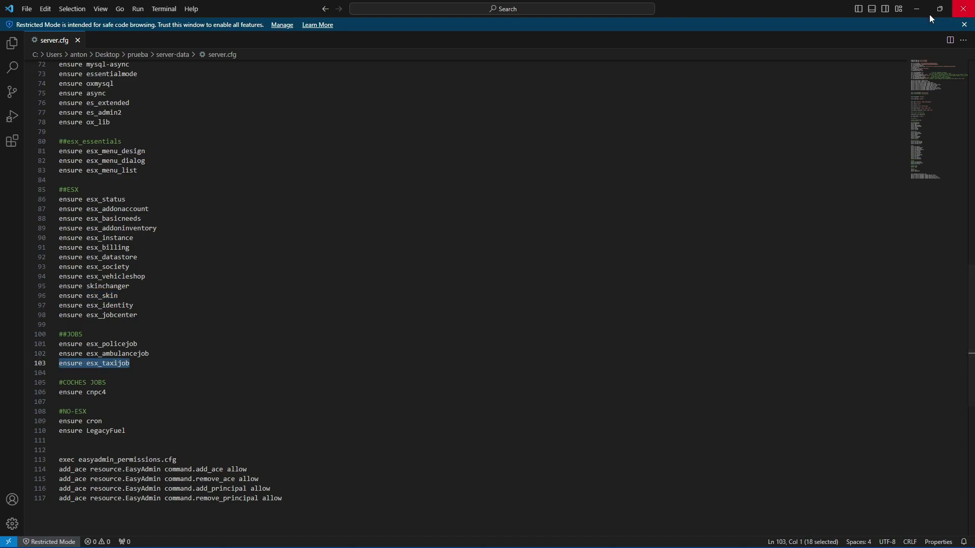
click(971, 5)
- Start the FXServer from the prueba folder
click(103, 52)
double_click(114, 125)
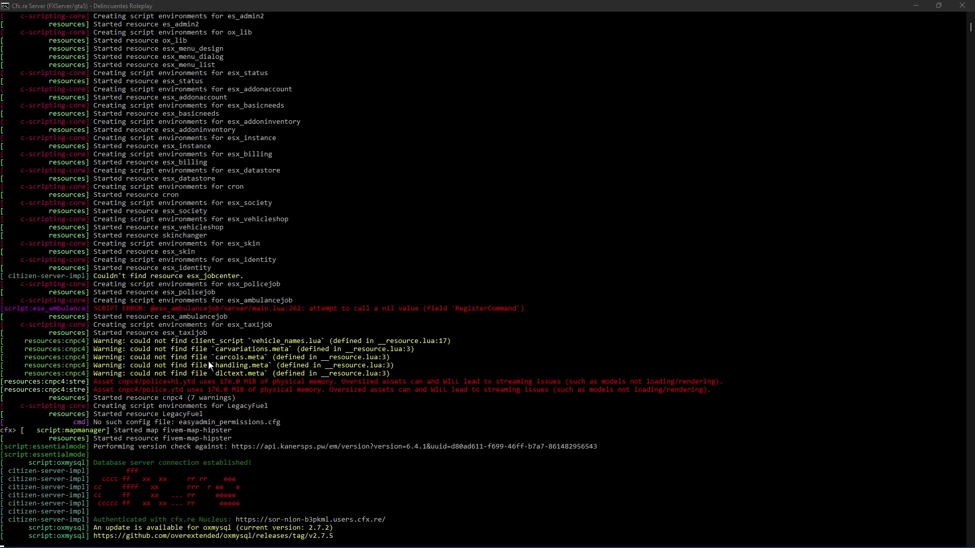
click(95, 344)
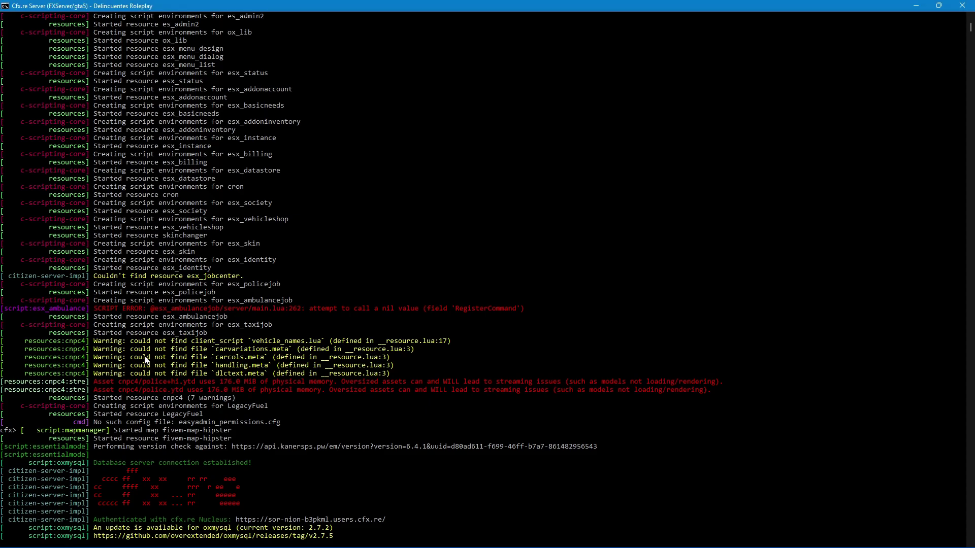
- Examine the server console's cnpc4 messages about missing files and oversized assets, and return to the file manager
drag(149, 347, 448, 343)
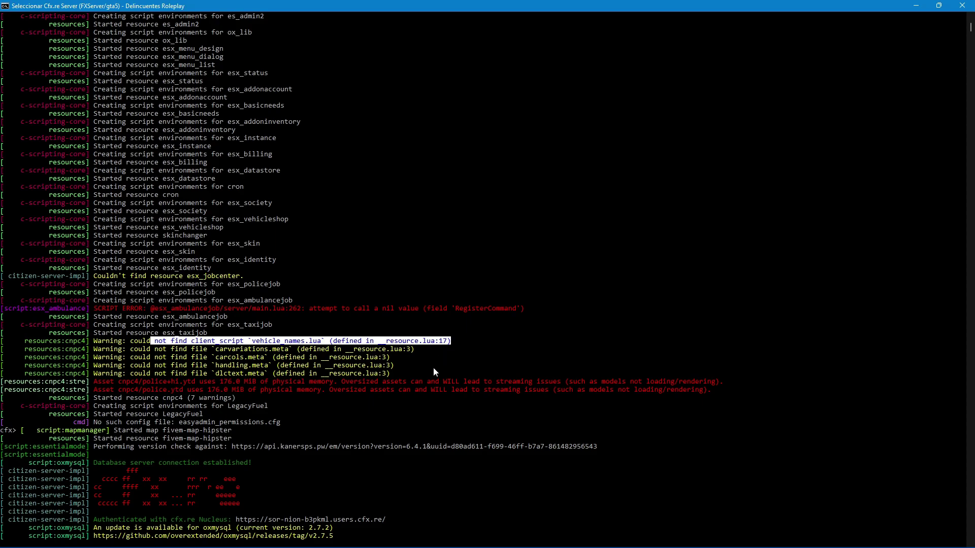
click(420, 384)
drag(133, 387, 701, 380)
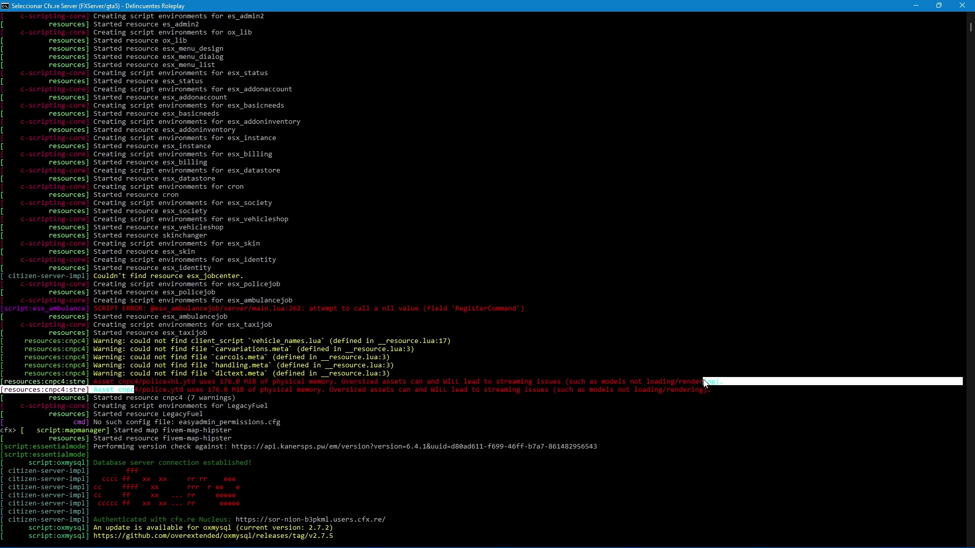
click(717, 381)
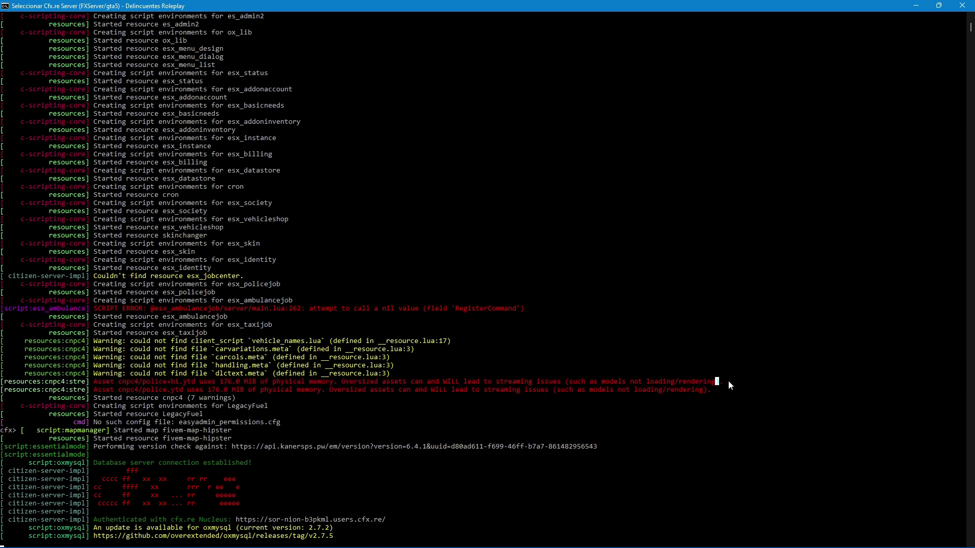
drag(723, 382, 688, 381)
click(310, 386)
scroll(311, 385, down, 1)
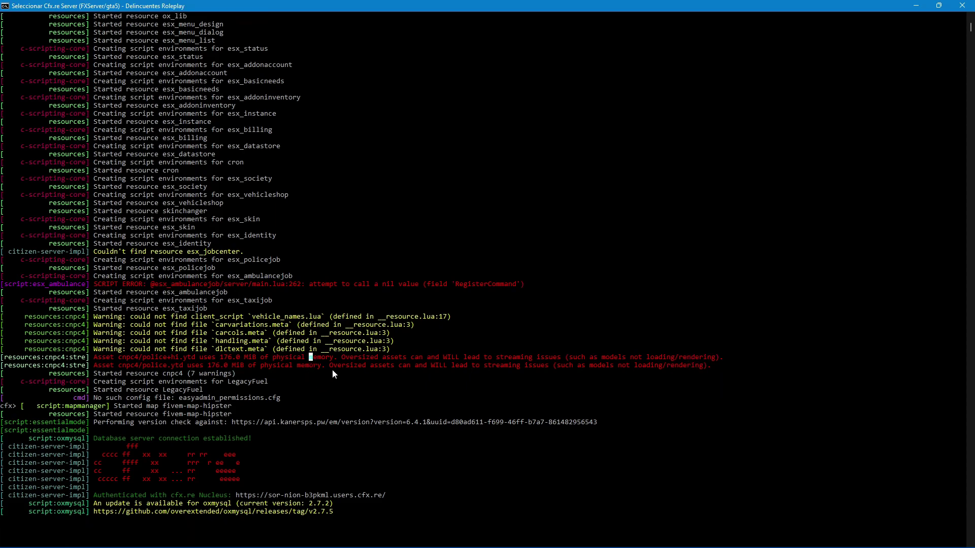
scroll(332, 369, up, 1)
drag(392, 373, 1, 341)
click(148, 350)
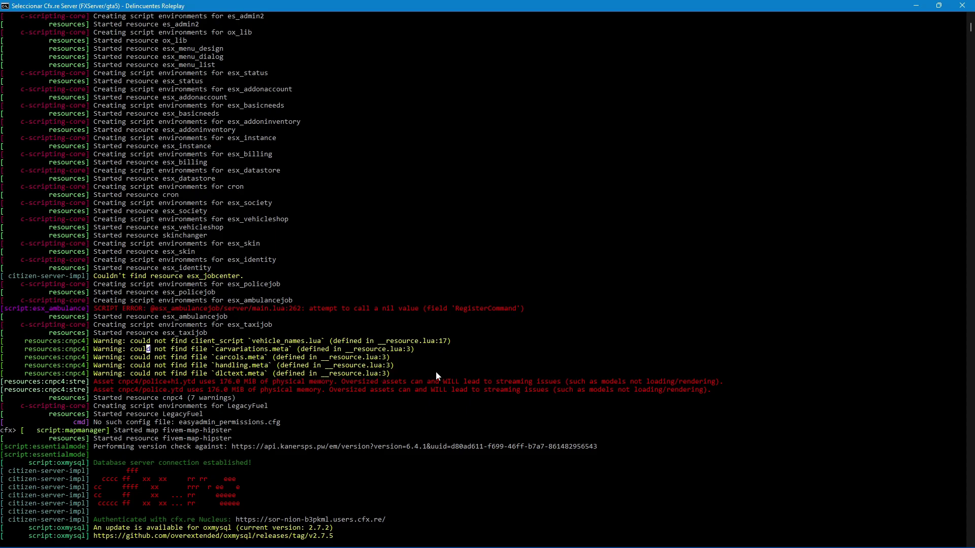
drag(396, 375, 6, 344)
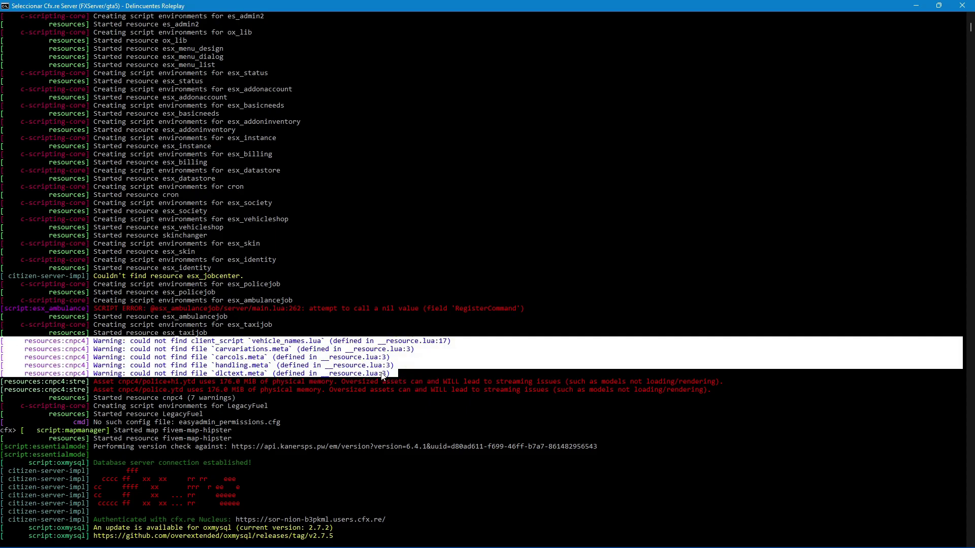
click(413, 366)
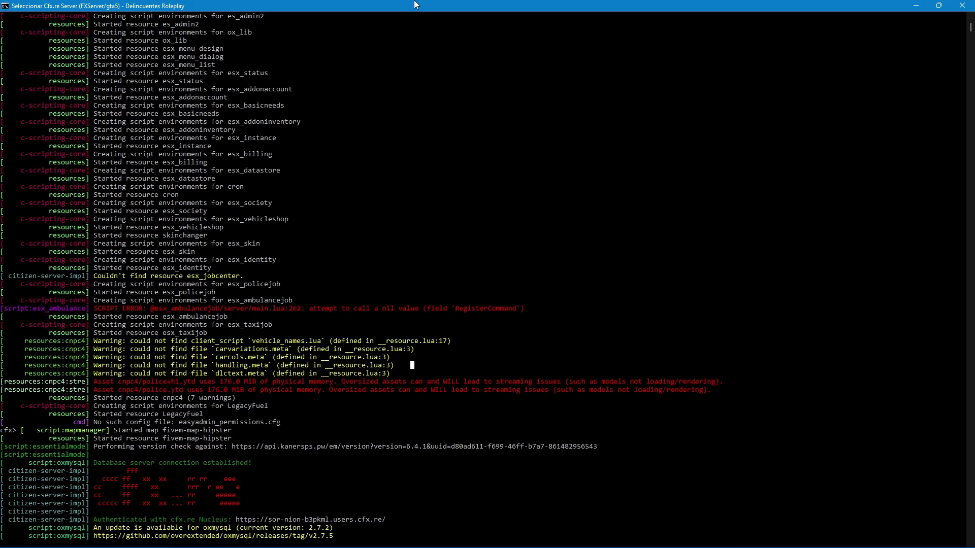
drag(413, 5, 0, 203)
click(328, 194)
- Browse to the cnpc4 folder inside [JOBS]/[COCHES], open its __resource.lua for inspection, and close it
key(alt+Left)
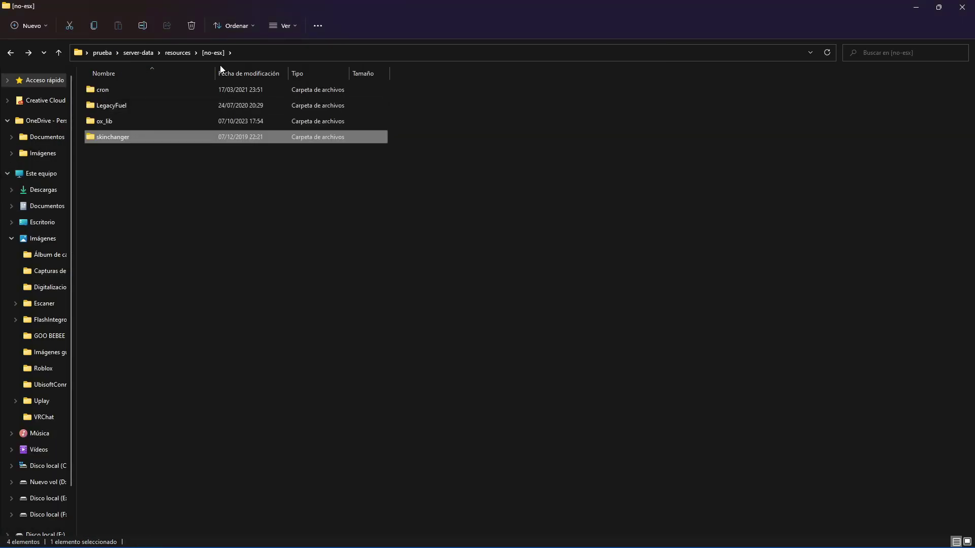
click(104, 150)
click(174, 54)
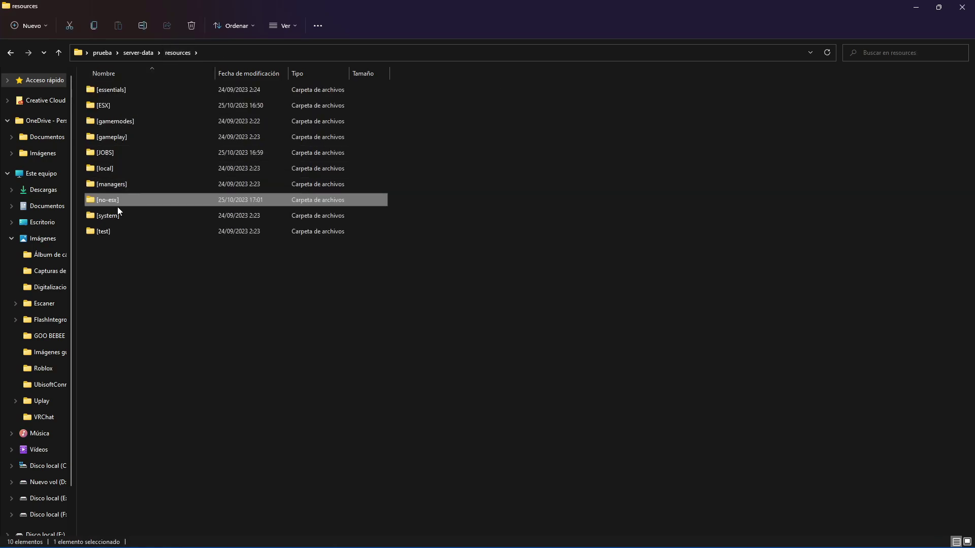
double_click(118, 150)
double_click(119, 97)
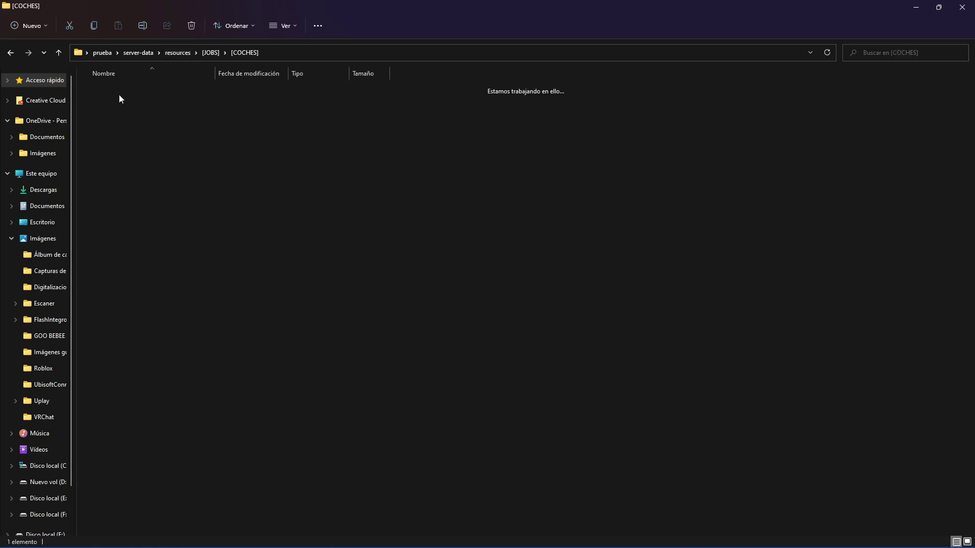
double_click(119, 95)
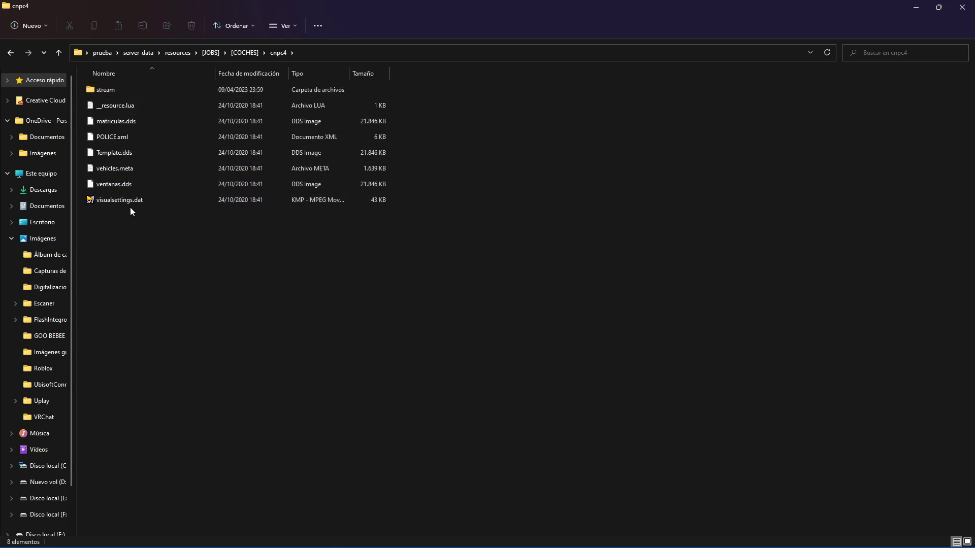
click(119, 105)
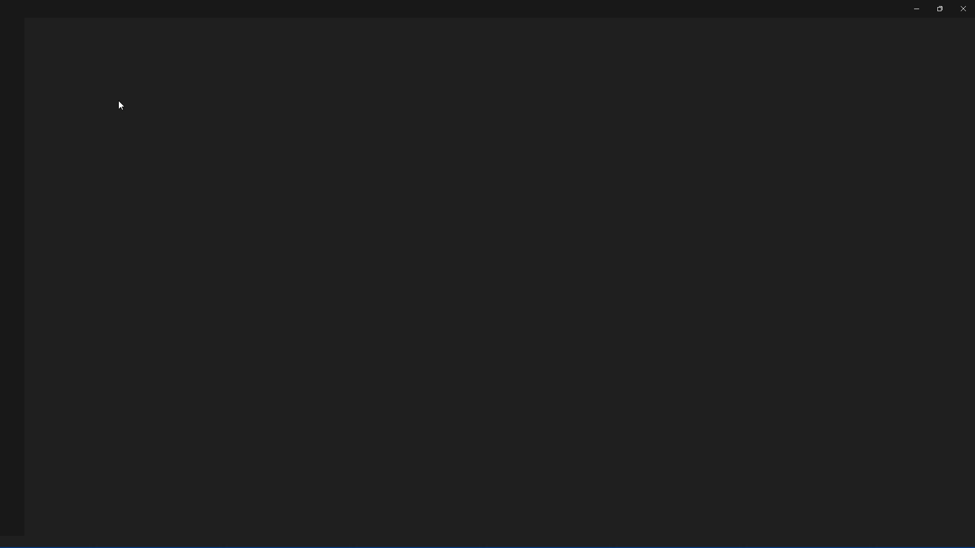
click(965, 8)
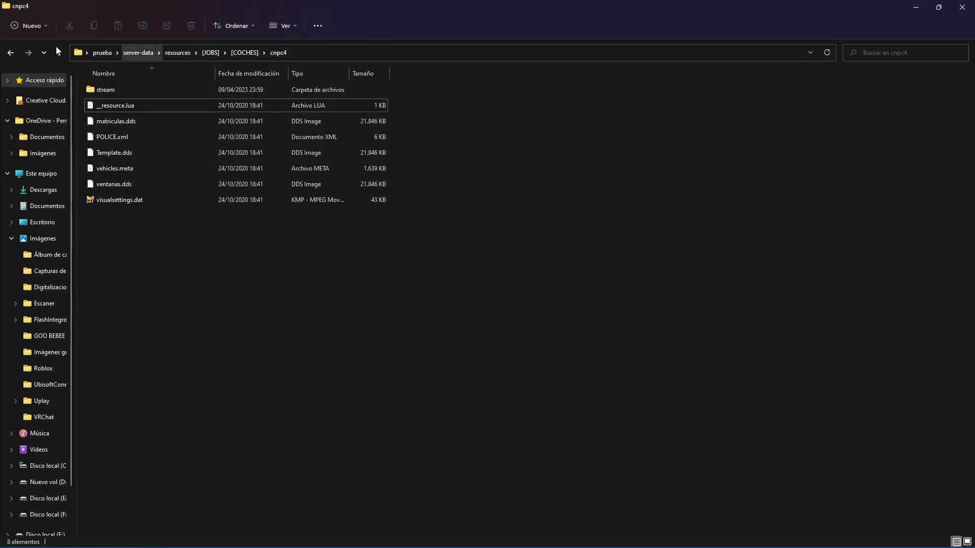
- Go back to the prueba folder and review the server console output
click(96, 51)
key(alt+Tab)
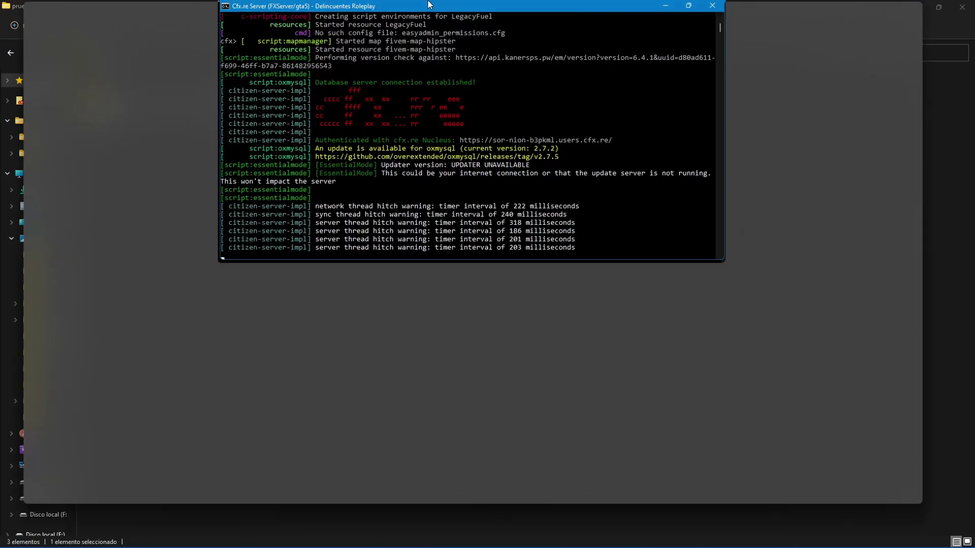
scroll(363, 193, up, 2)
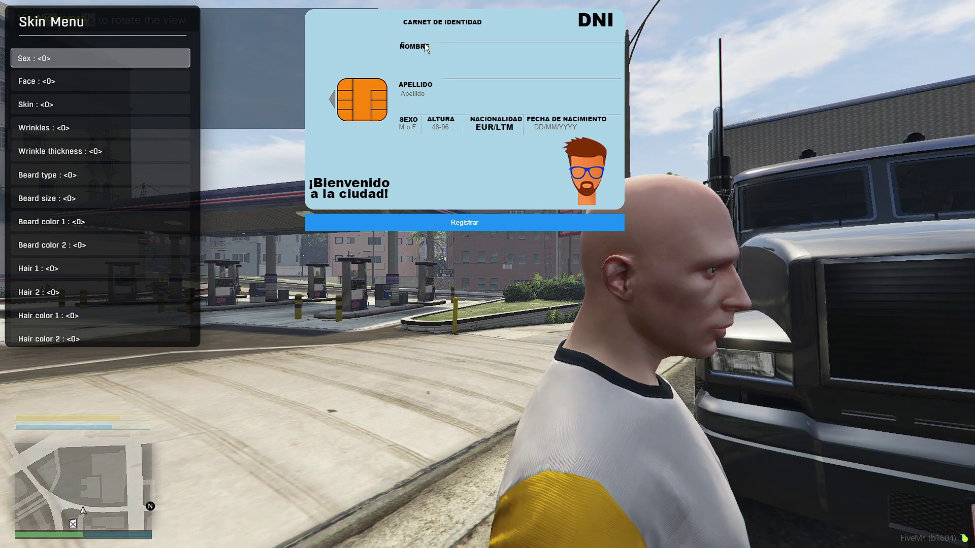
- Complete the identity card with the character's surname, sex M, height 94 and date of birth, and register it
text(onzalez)
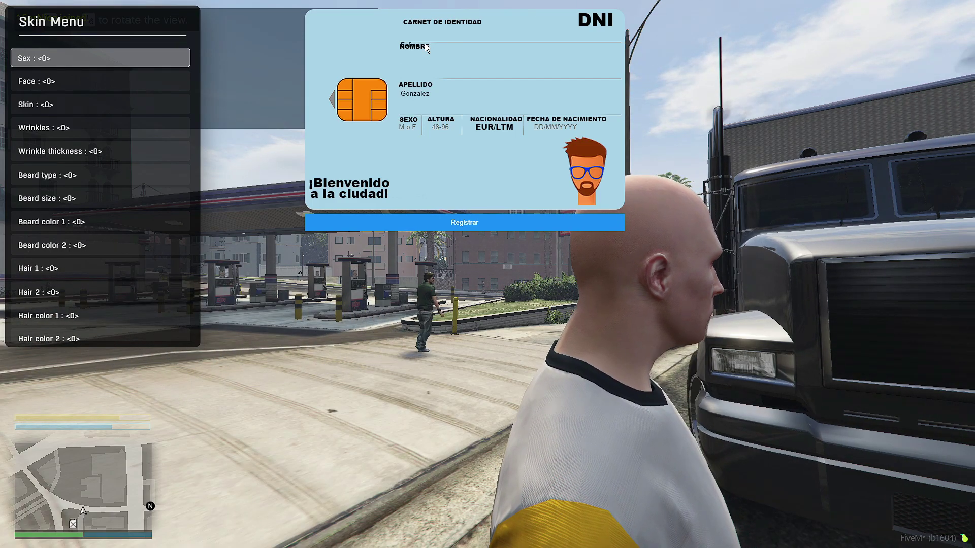
key(Tab)
text(M)
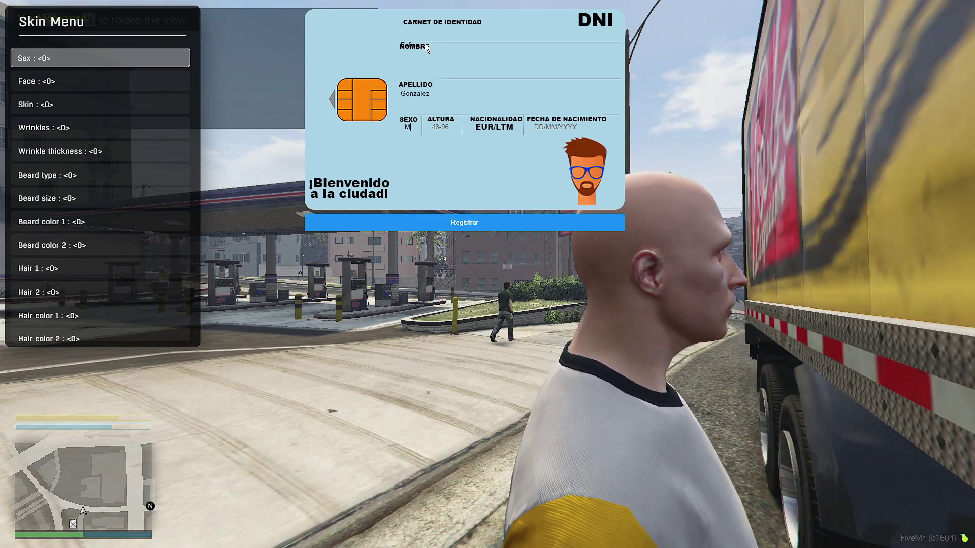
key(Tab)
text(94)
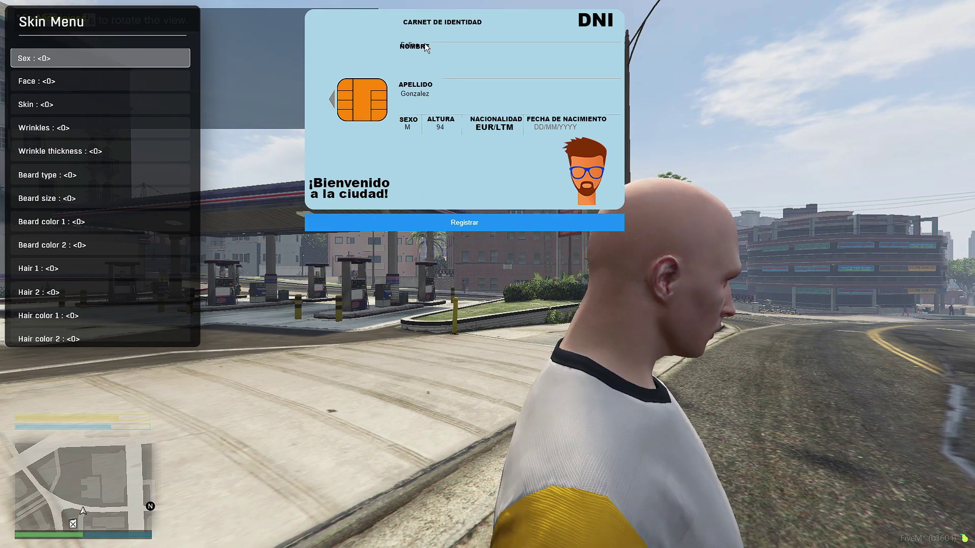
text(23/)
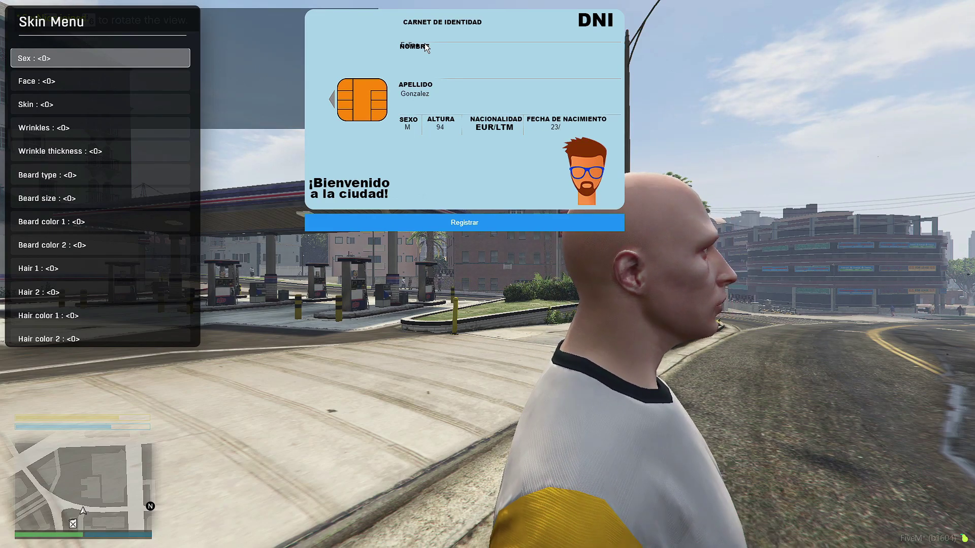
text(10/)
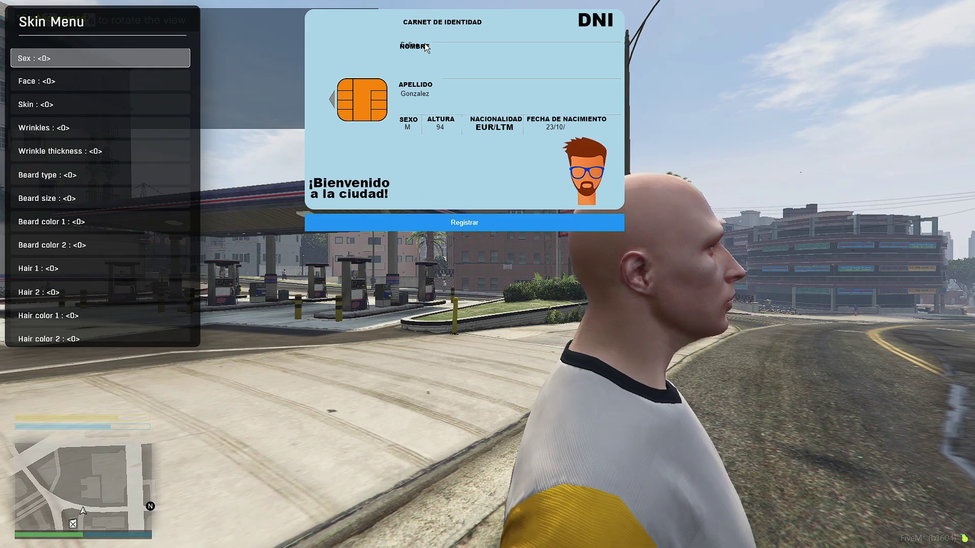
text(2000)
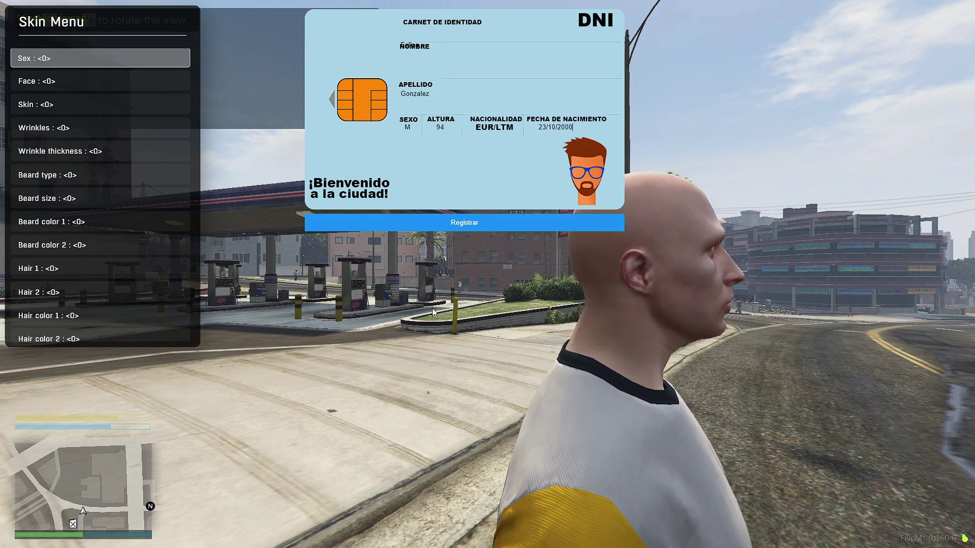
click(491, 226)
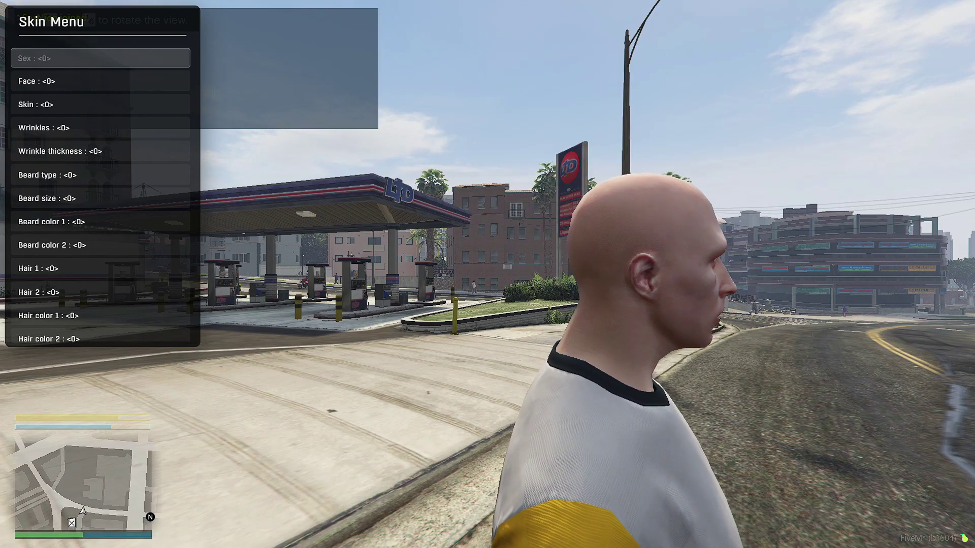
- Set the character's Skin option to 1
key(Down)
key(Down)
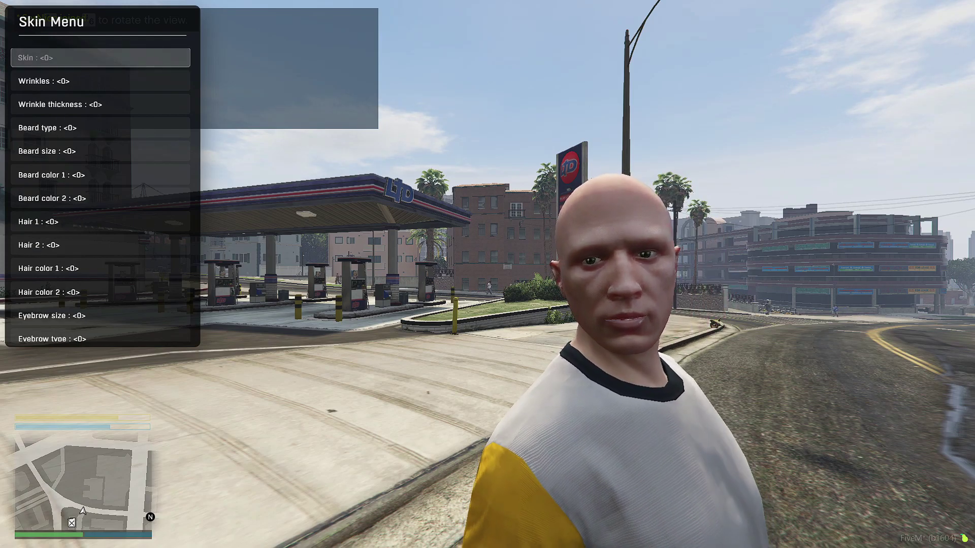
key(Up)
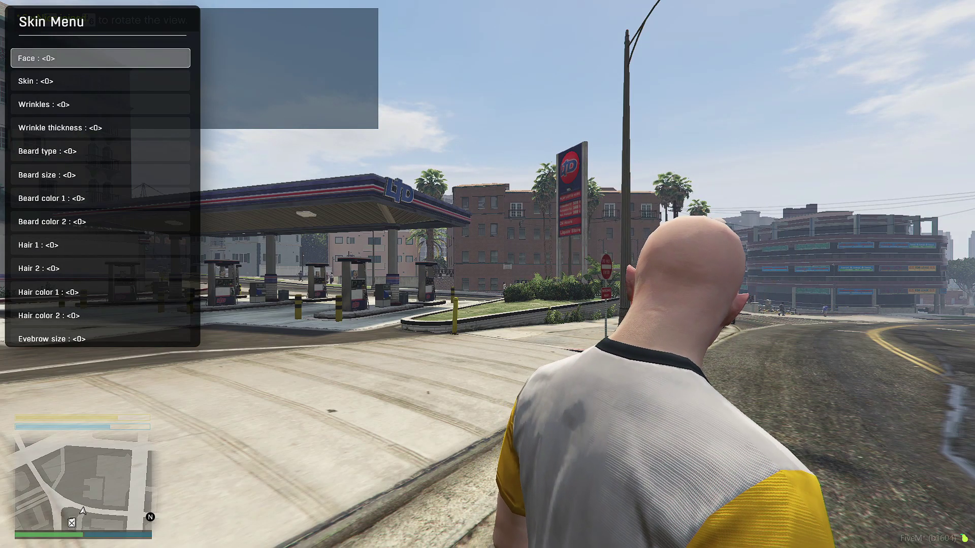
key(Down)
key(Down)
key(Up)
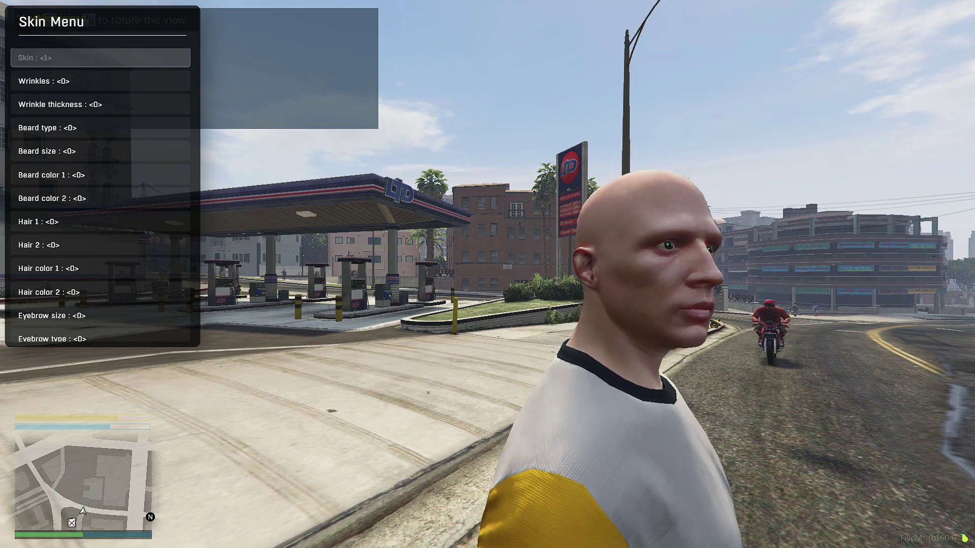
- Set the character's Beard type to 4 and Beard size to 2
key(Down)
key(Down)
key(Down)
key(Right)
key(Right)
key(Right)
key(Right)
key(Right)
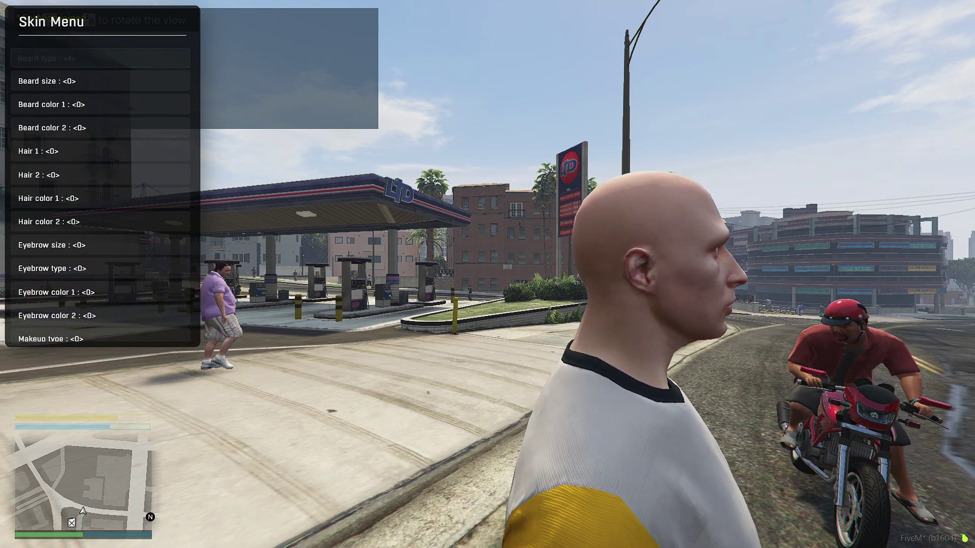
key(Down)
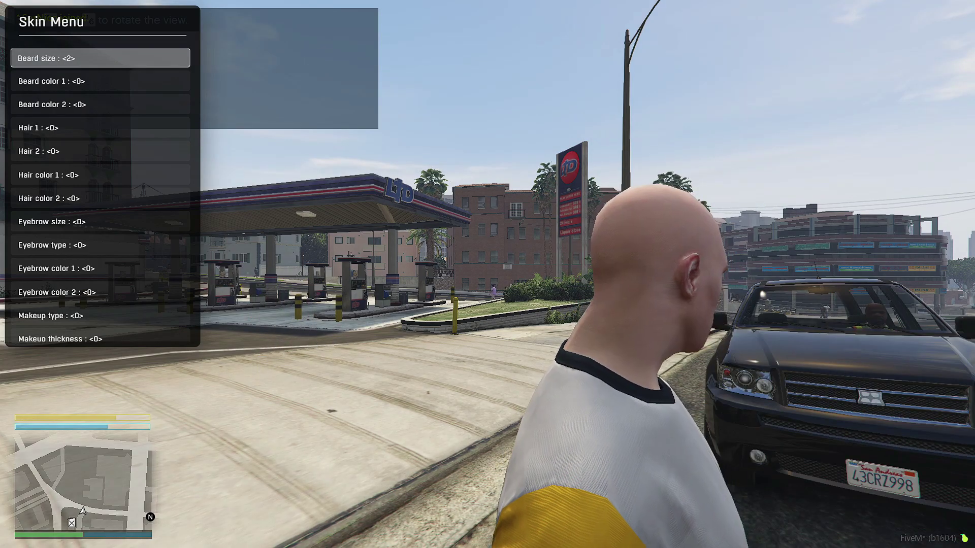
key(Right)
key(Right)
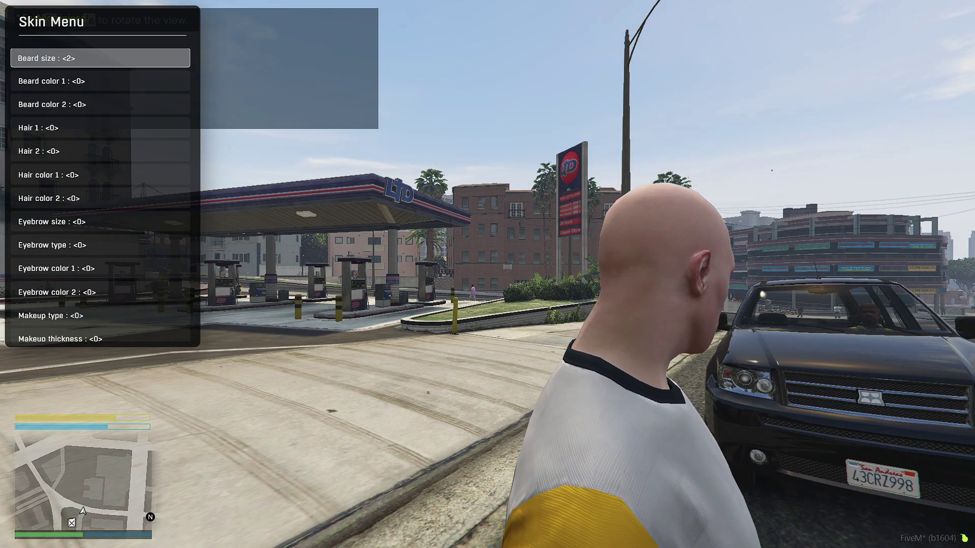